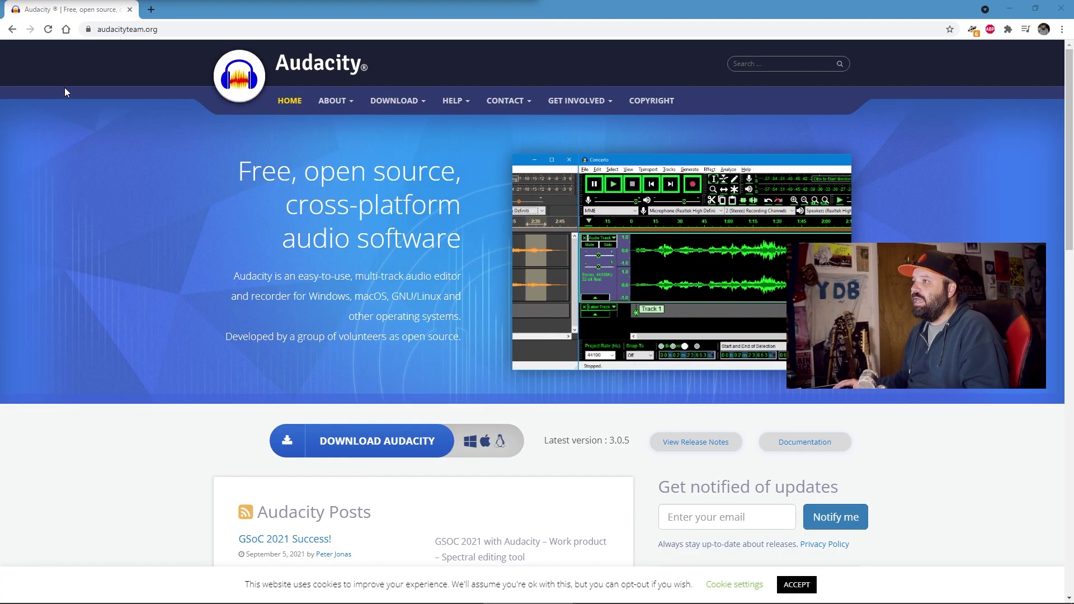
Scroll down and back up the Audacity homepage
scroll(240, 196, "down", 3)
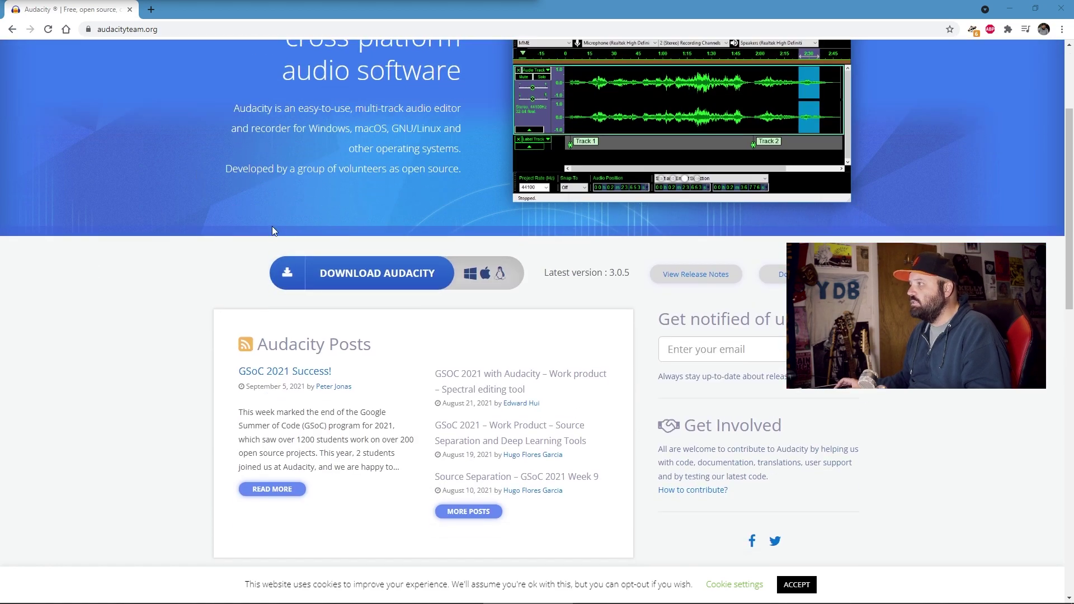
scroll(269, 221, "up", 3)
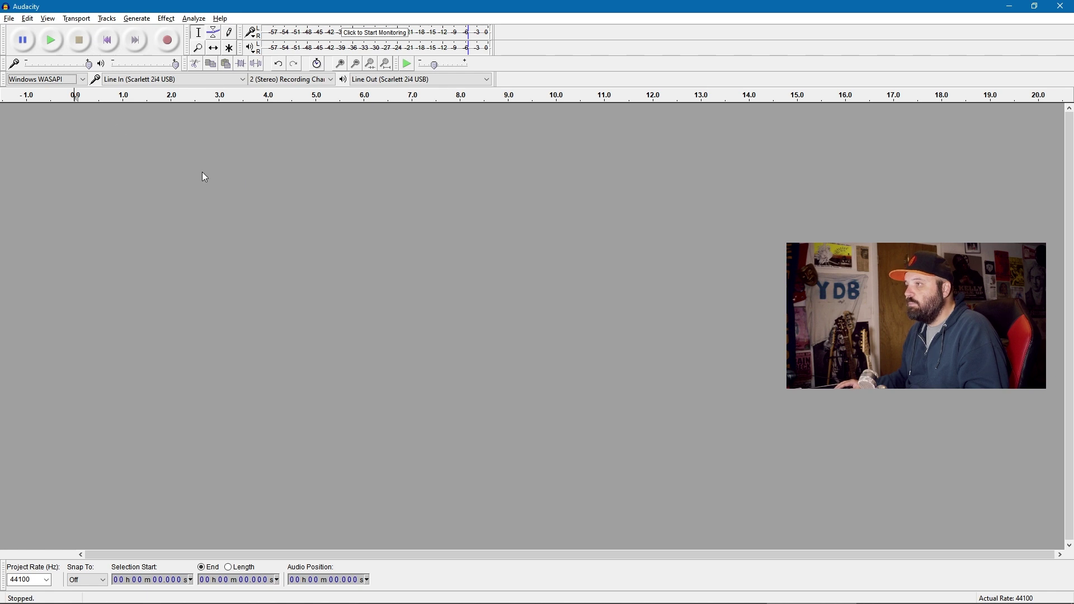
Keep Windows WASAPI as audio host and record from Line Out (Scarlett 2i4 USB) (loopback)
left_click(35, 79)
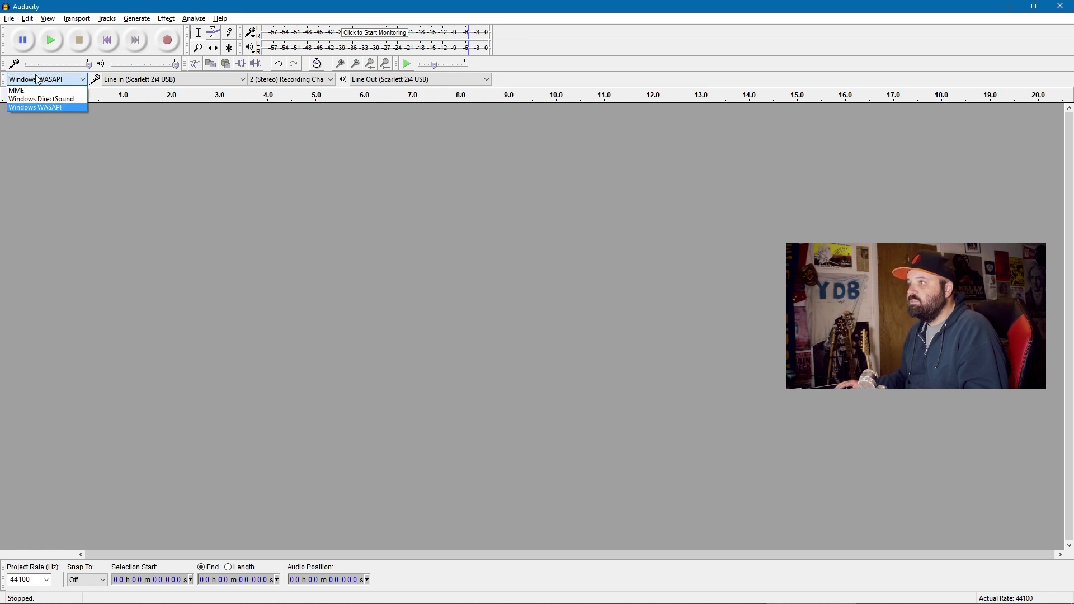
left_click(31, 108)
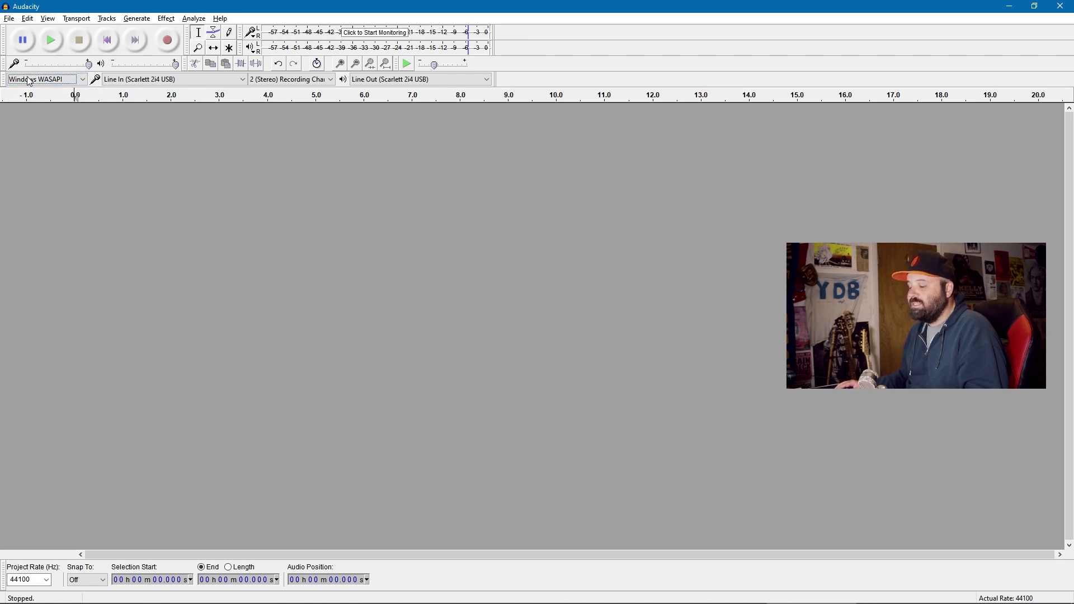
left_click(166, 81)
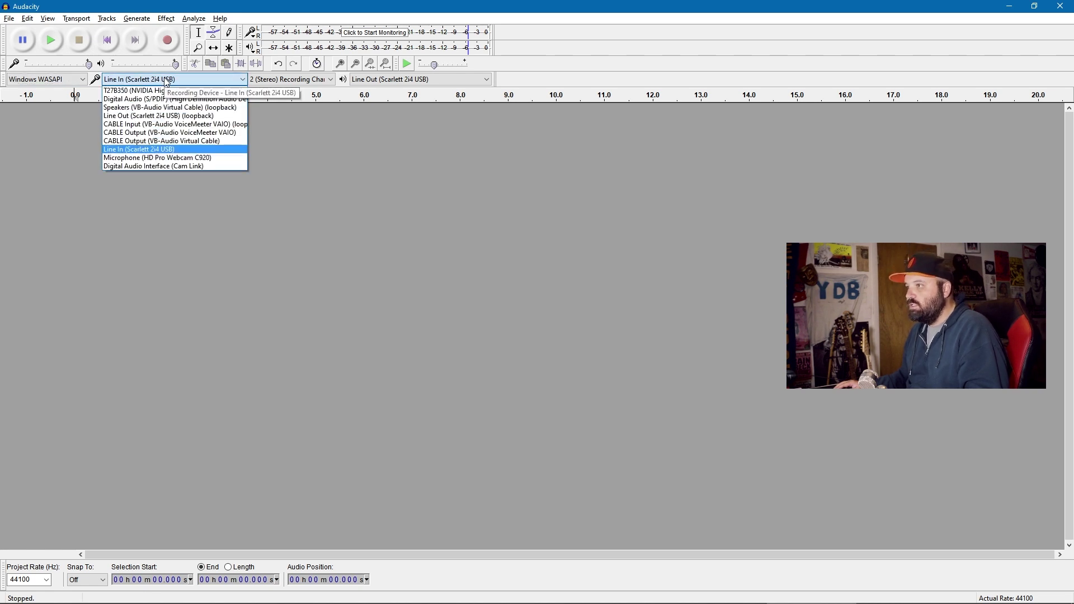
left_click(157, 116)
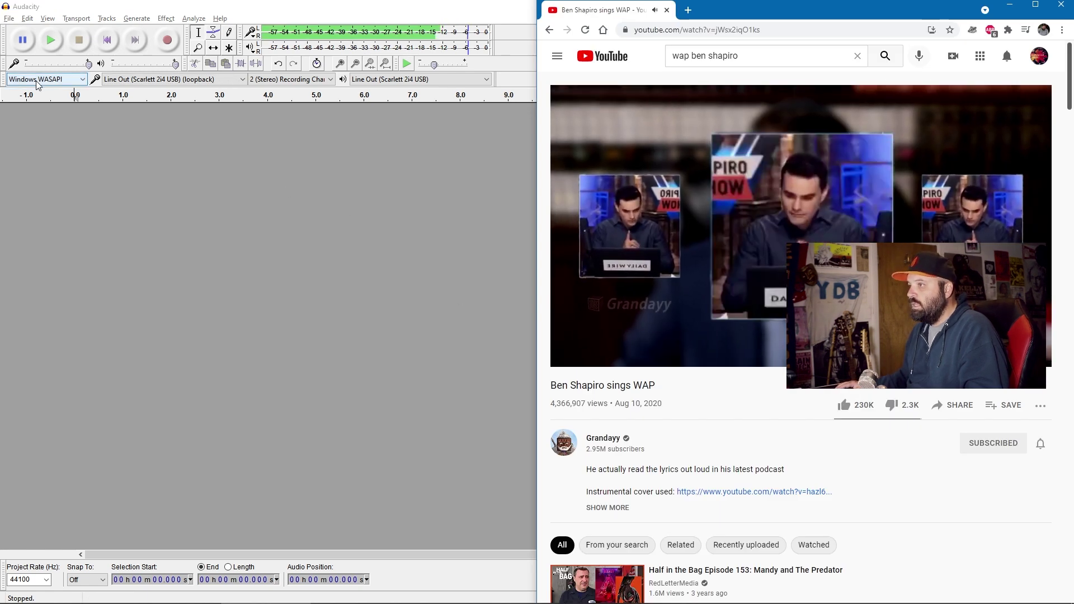
Record about 9 seconds of the YouTube video's audio, then play the take back once
left_click(170, 45)
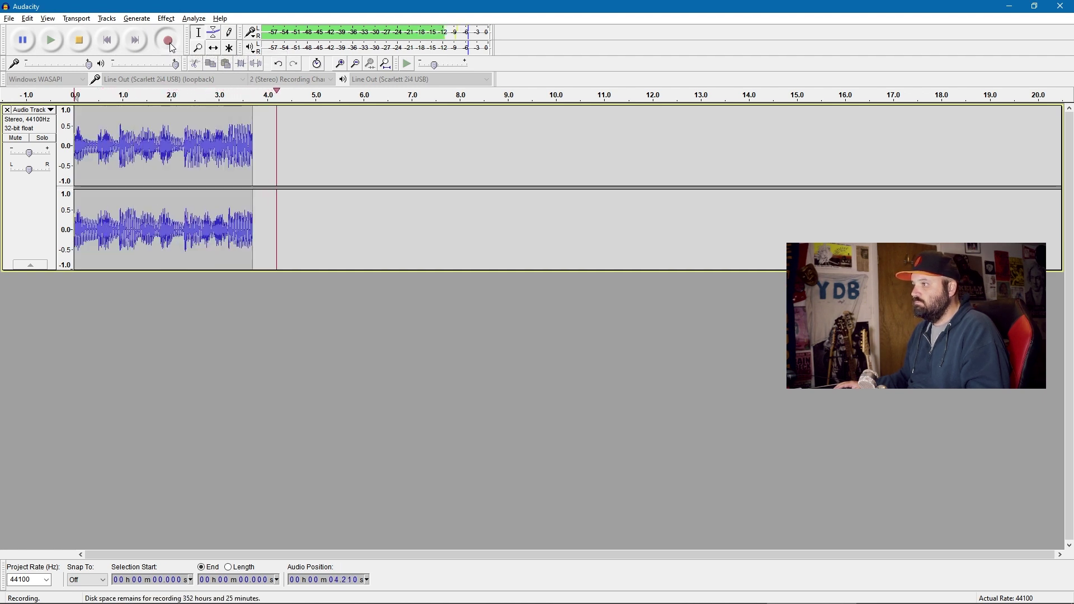
key("alt+Tab")
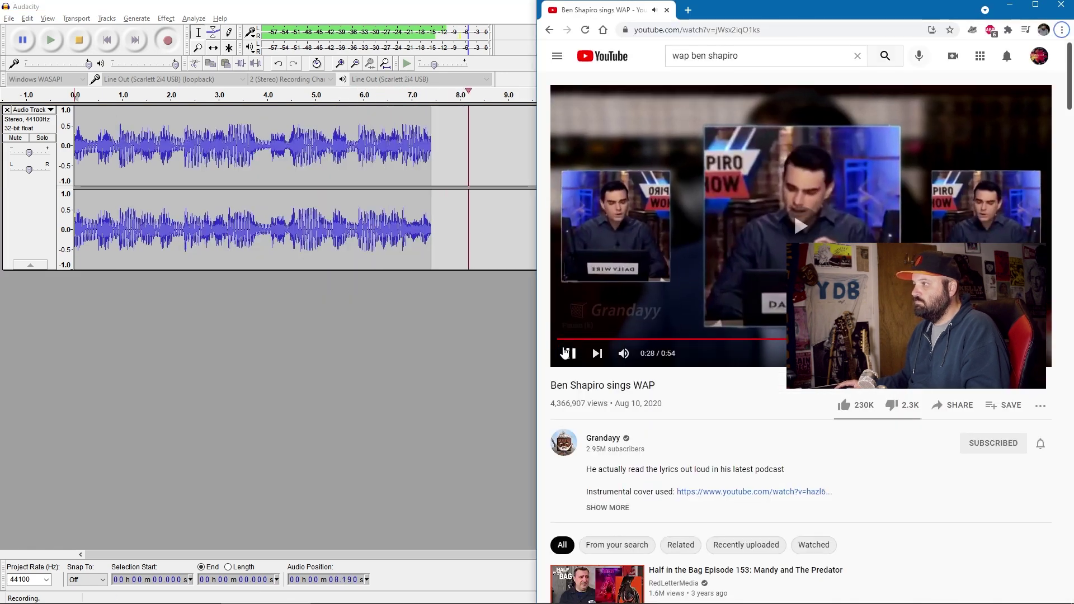
left_click(565, 351)
left_click(432, 326)
key("space")
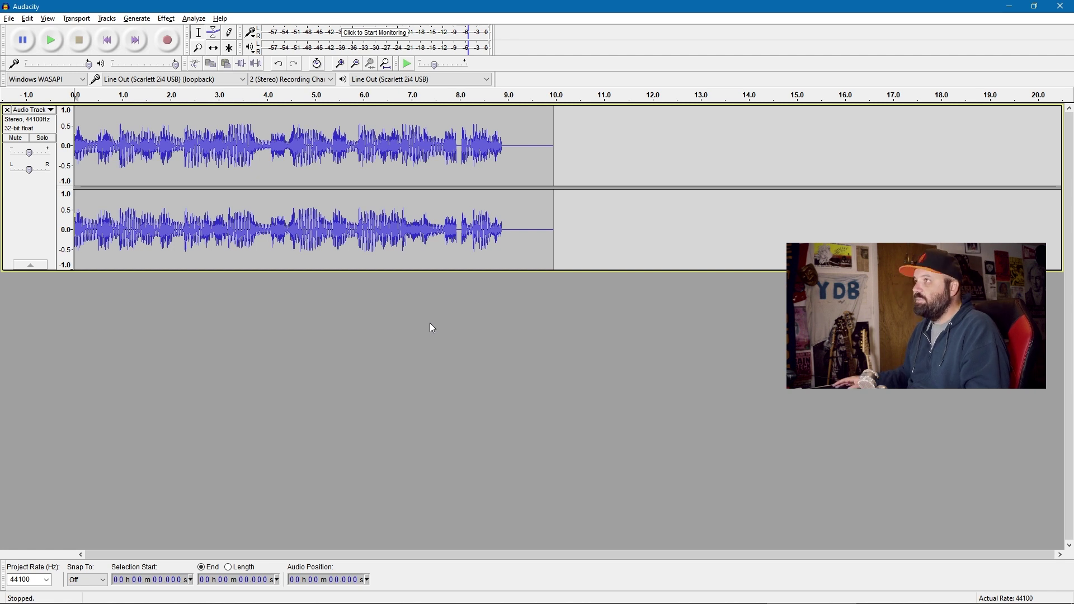
key("space")
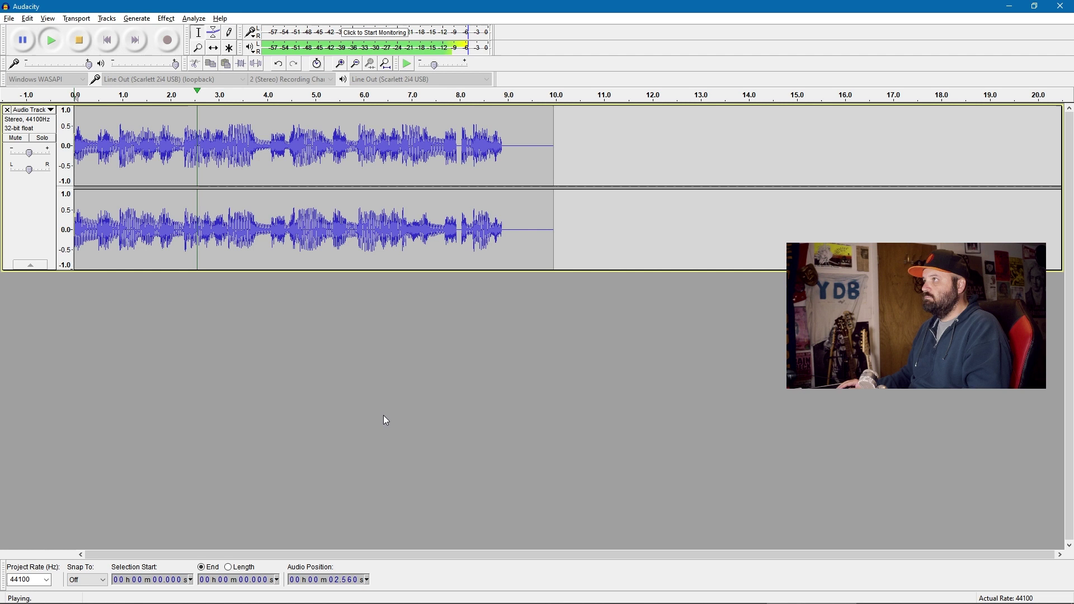
key("space")
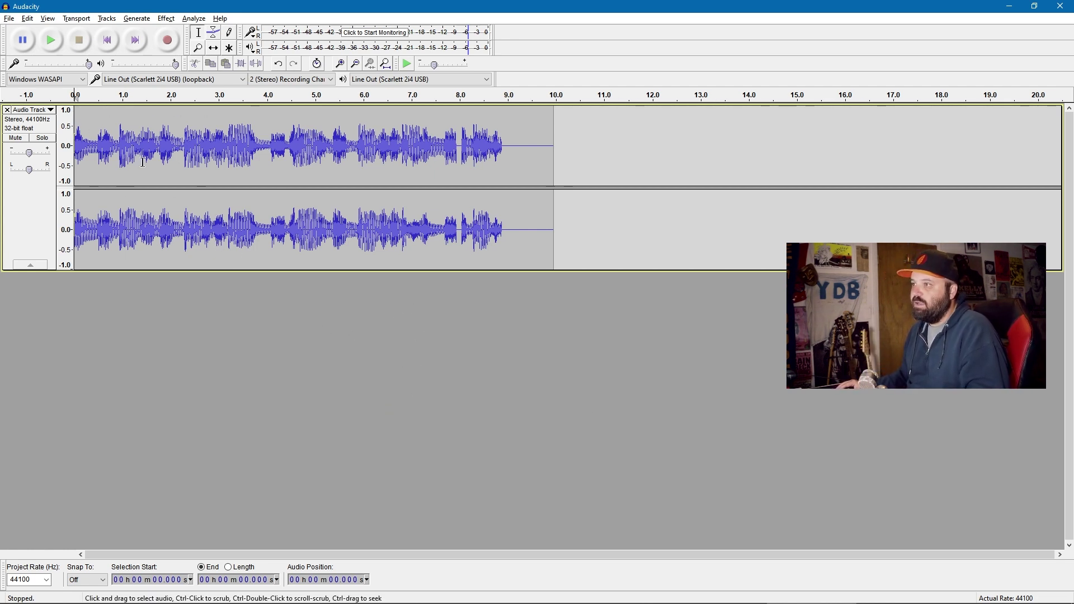
Browse to Audacity_data\e00\d00 in File Explorer and select all ten .au files
key("super")
key("super+e")
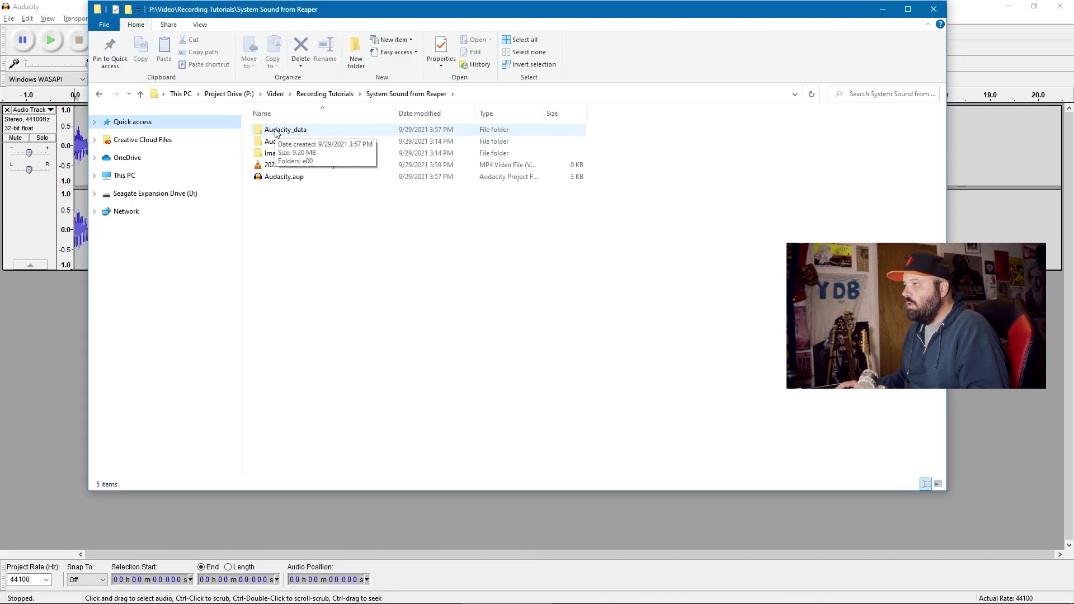
double_click(288, 130)
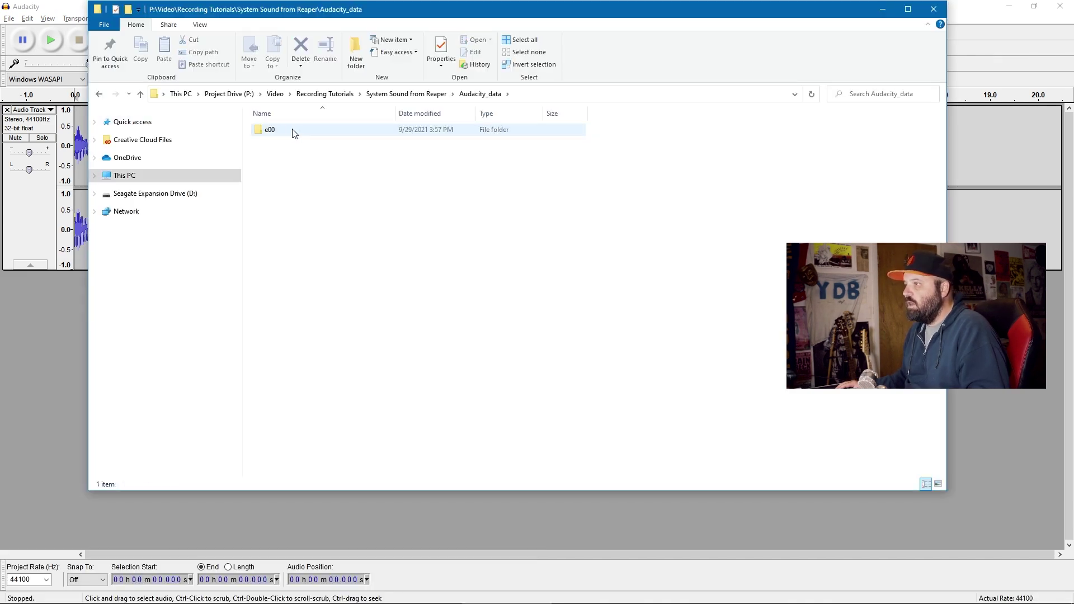
double_click(271, 130)
double_click(270, 130)
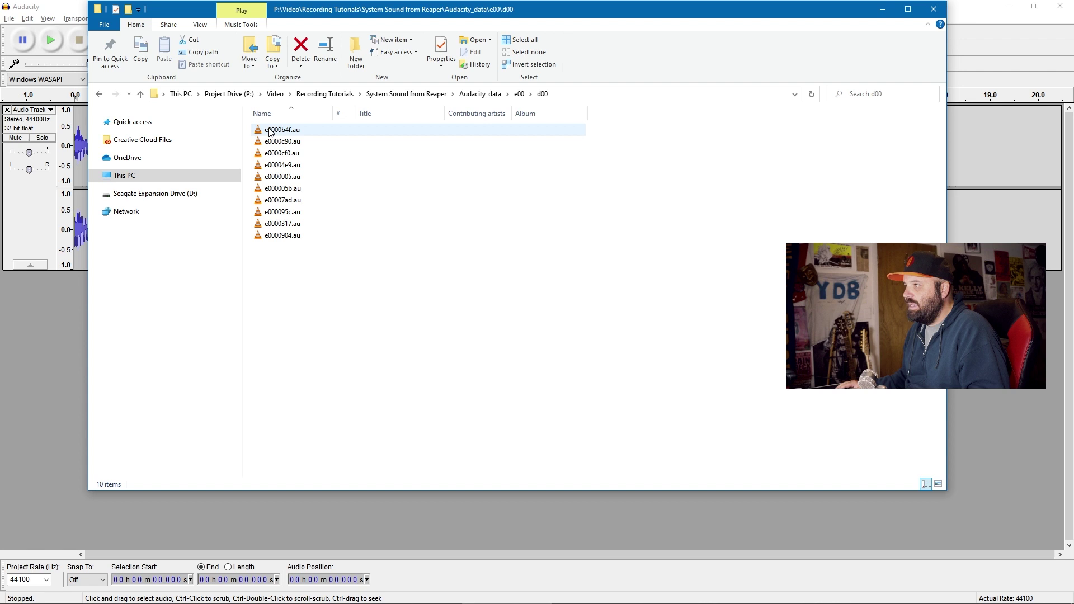
left_click_drag(337, 307, 258, 148)
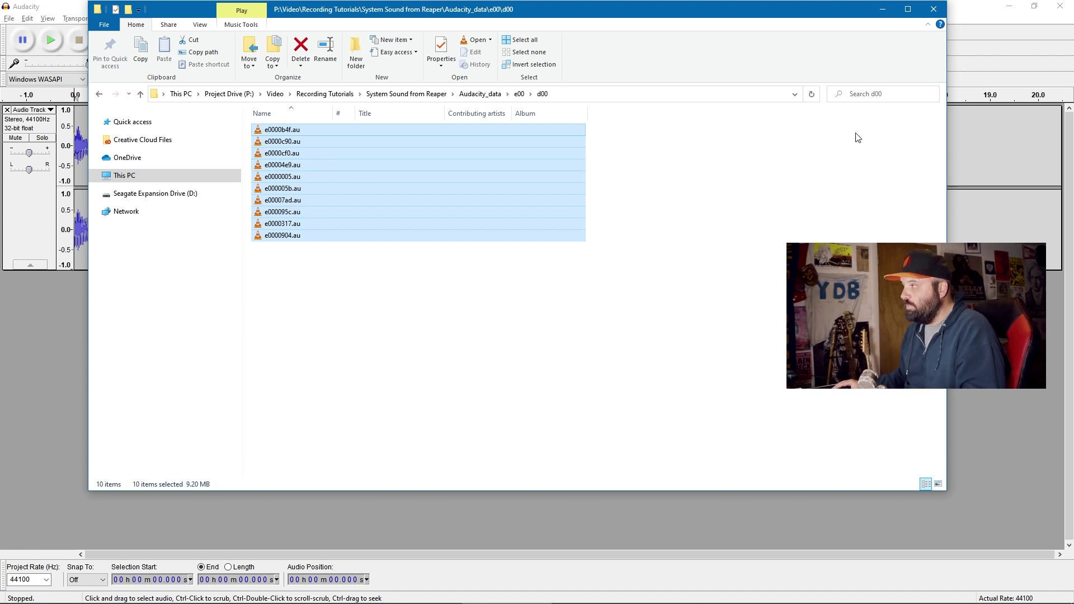
Back in Audacity, start exporting the recording via File > Export > Save Compressed Copy
left_click(882, 10)
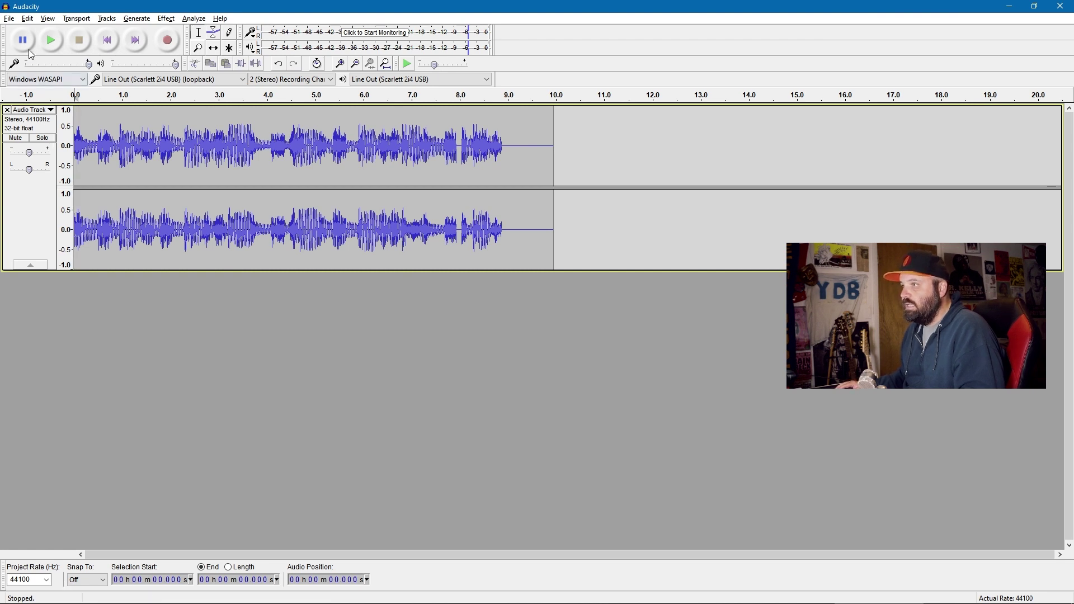
left_click(9, 19)
left_click(37, 168)
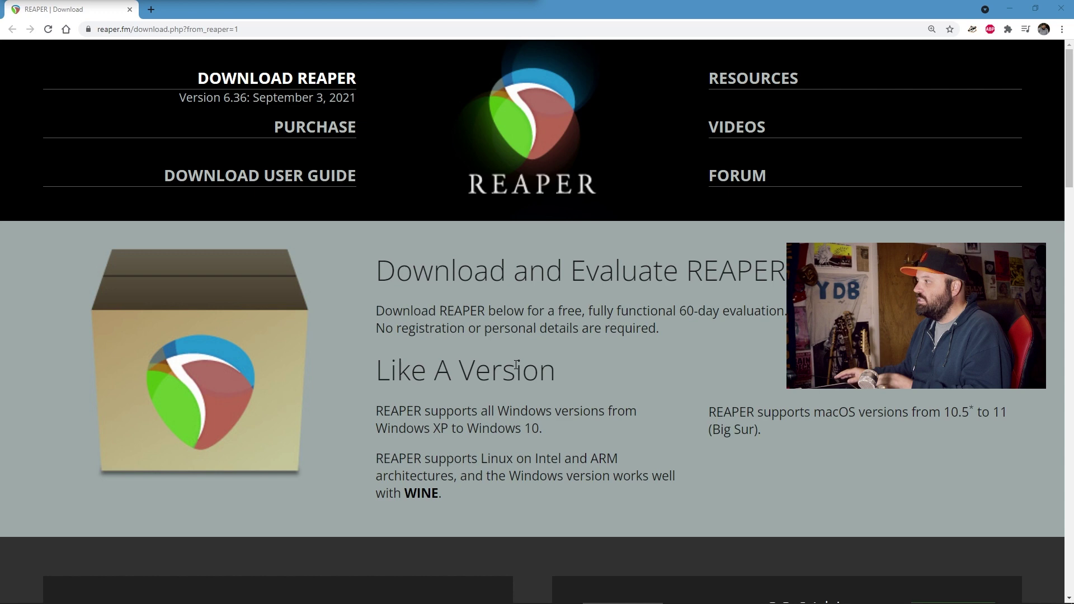
View REAPER's purchase page and highlight the $60 discounted and $225 commercial licence prices
scroll(615, 276, "down", 3)
scroll(572, 278, "up", 3)
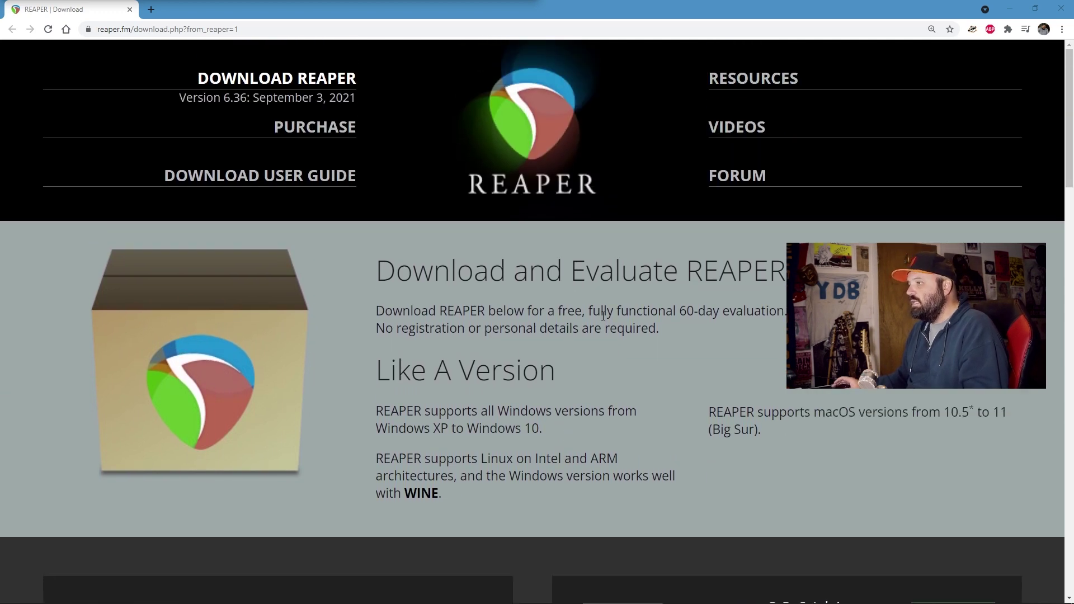
left_click(323, 145)
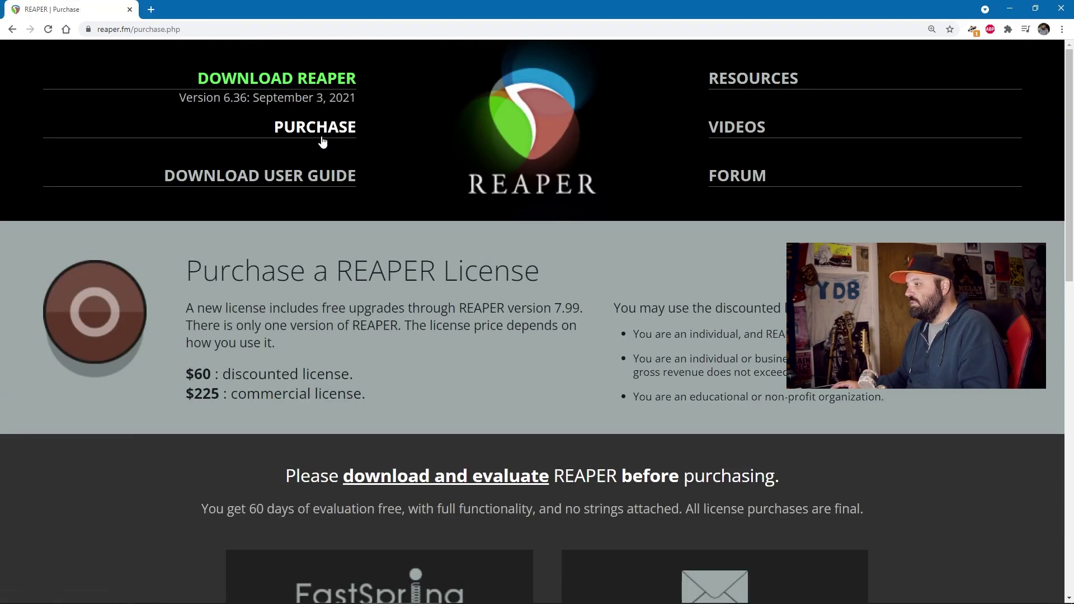
scroll(374, 279, "down", 3)
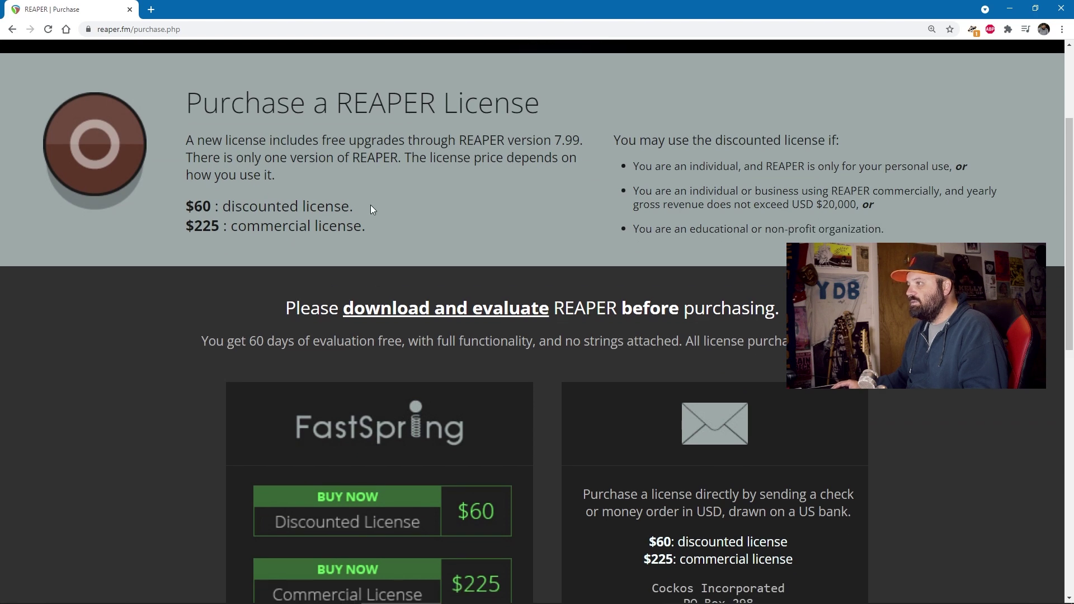
left_click_drag(371, 208, 172, 207)
left_click(420, 222)
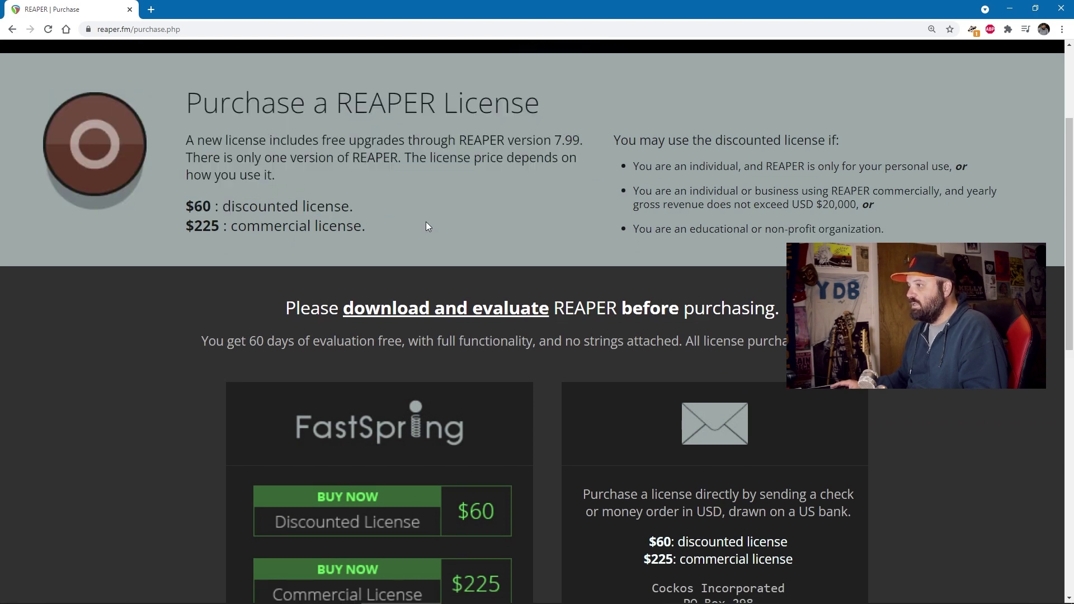
scroll(416, 214, "down", 2)
scroll(416, 214, "up", 2)
scroll(414, 214, "up", 2)
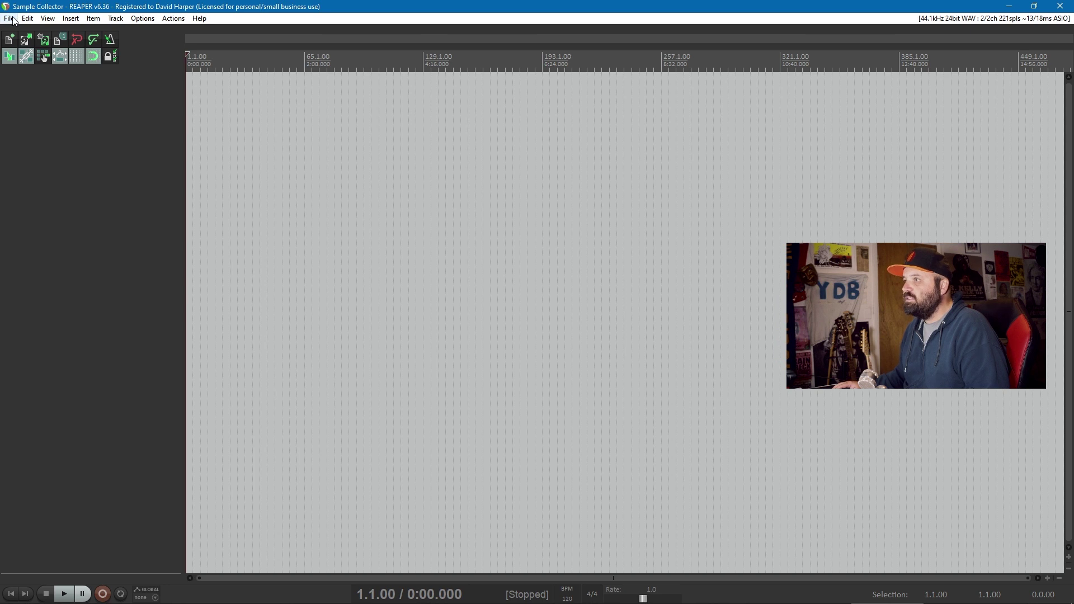
Use File > Save project as to store Sample Collector.rpp in the Samples Reaper folder
left_click(10, 19)
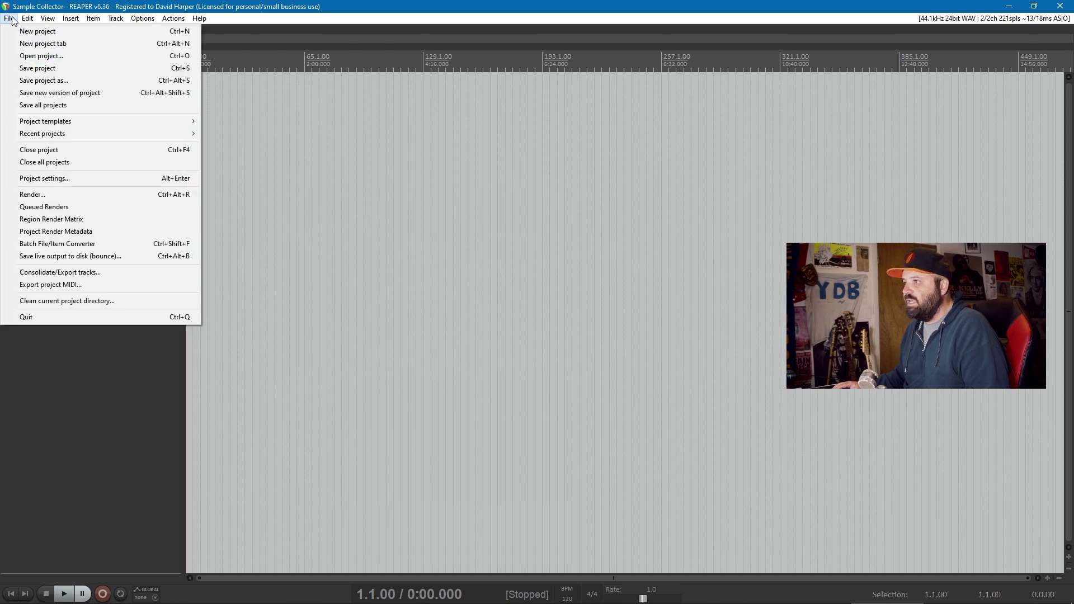
left_click(52, 80)
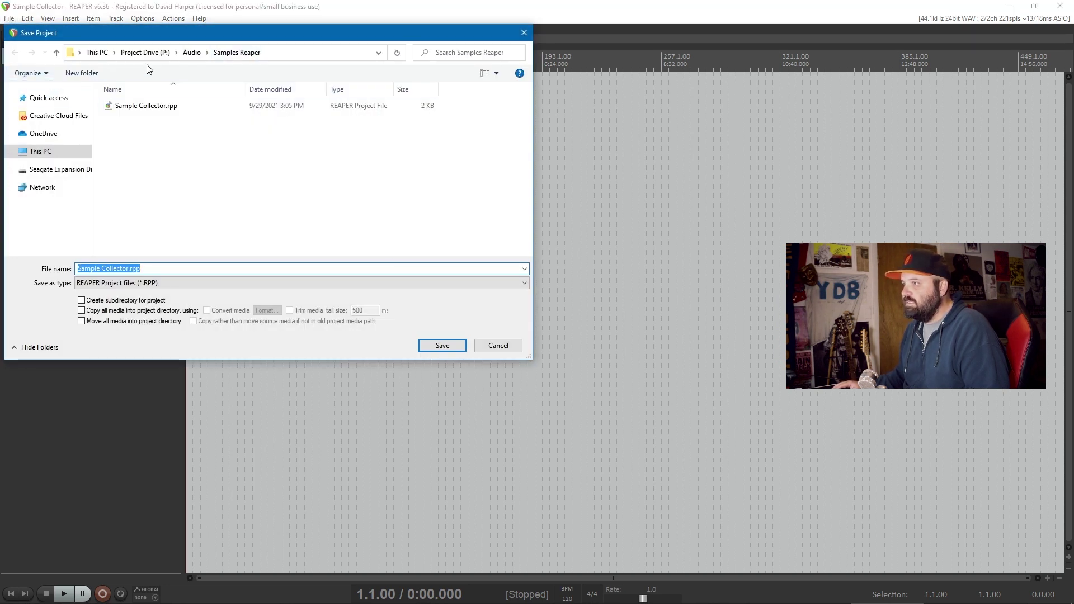
right_click(226, 55)
left_click(200, 152)
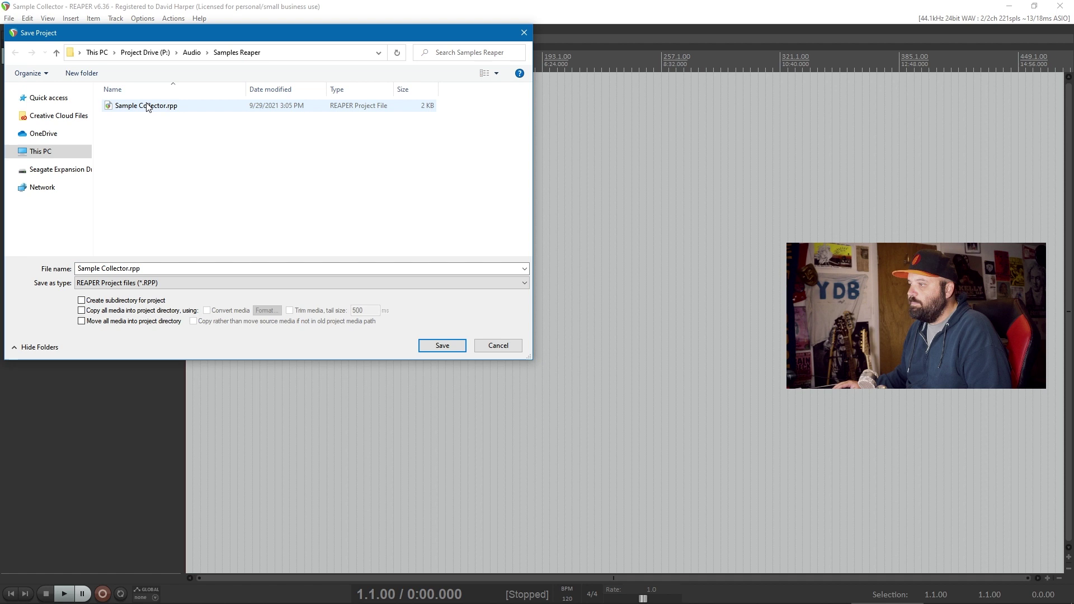
left_click(435, 348)
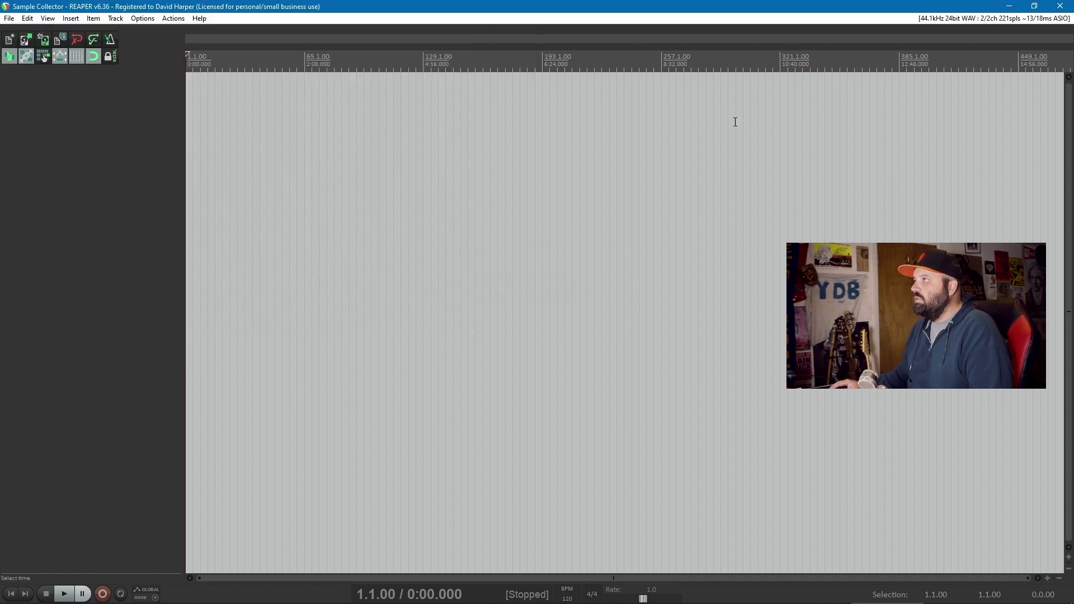
left_click(958, 18)
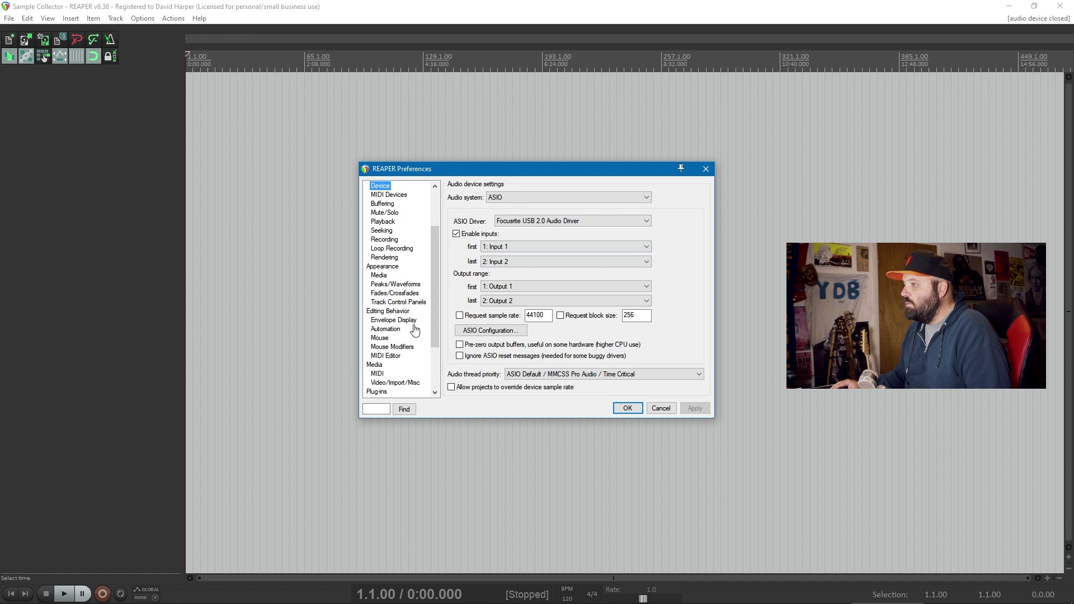
left_click(661, 407)
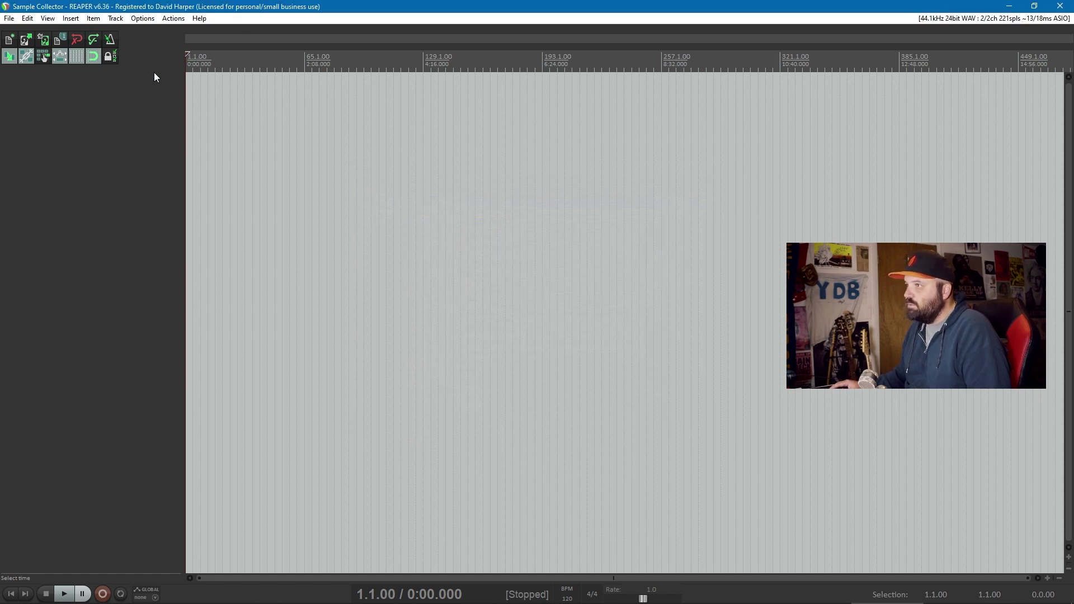
left_click(9, 18)
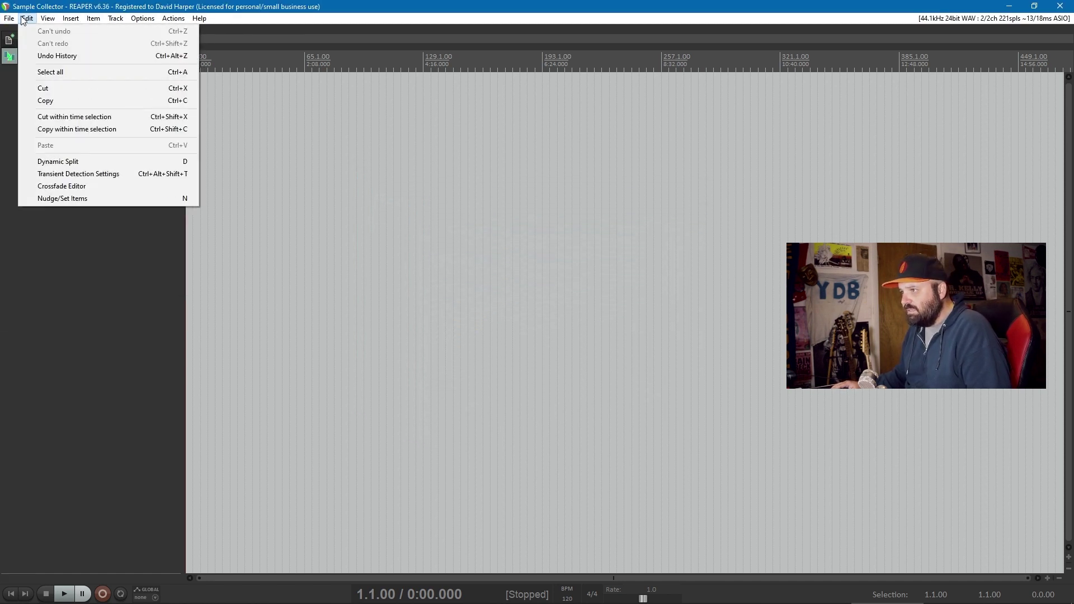
mouse_move(49, 22)
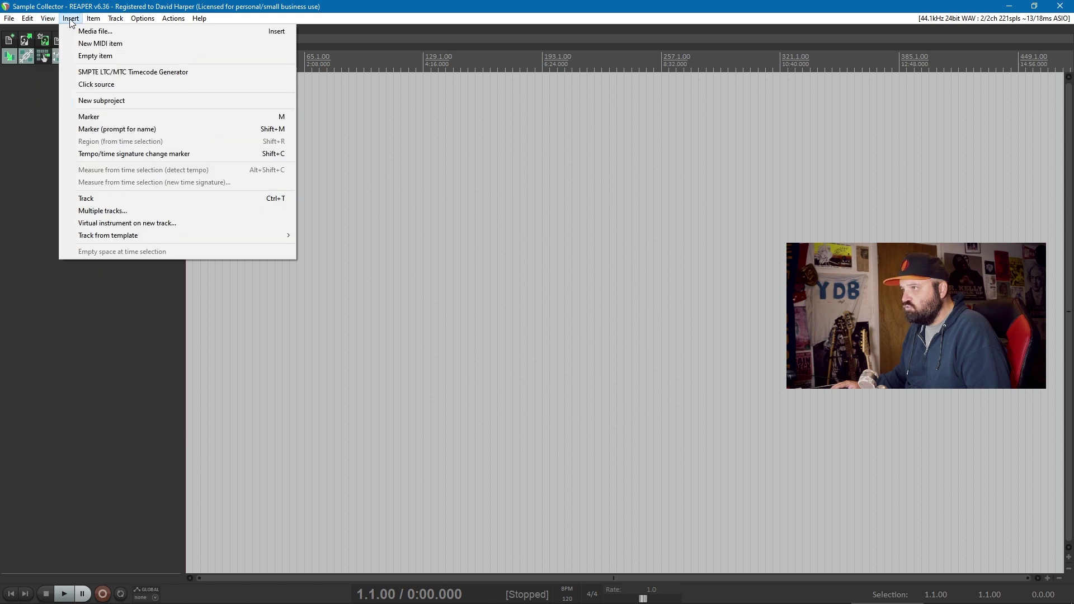
mouse_move(143, 21)
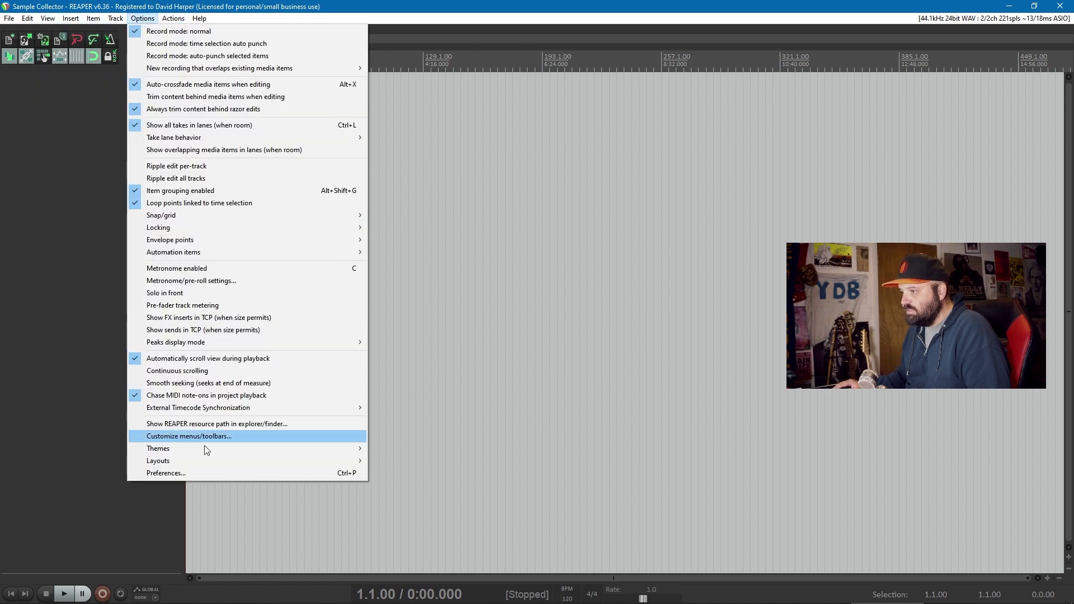
left_click(203, 473)
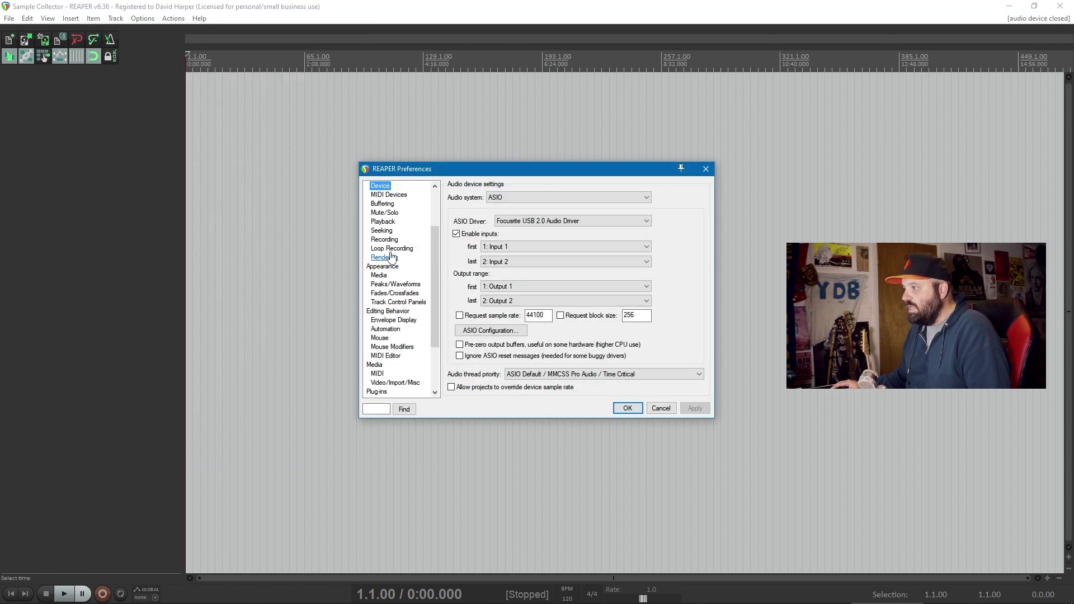
scroll(397, 259, "down", 3)
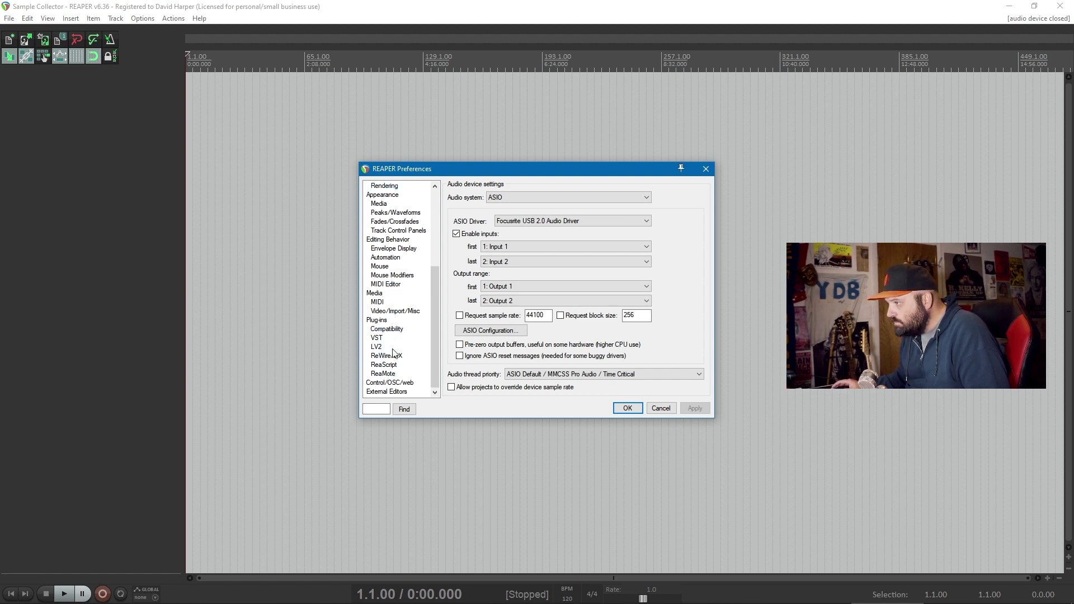
scroll(386, 392, "up", 5)
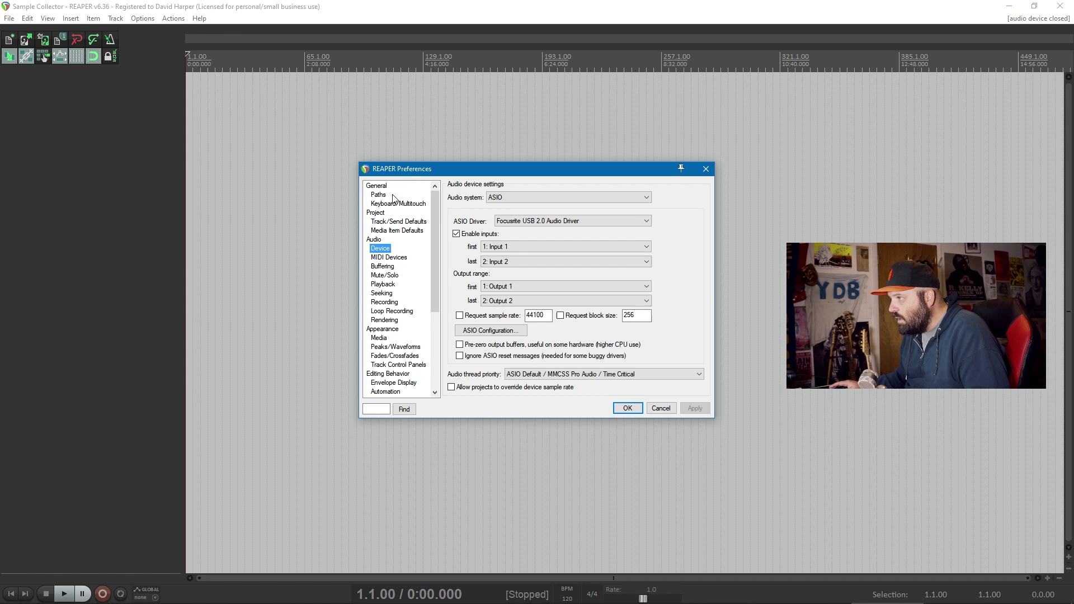
left_click(379, 248)
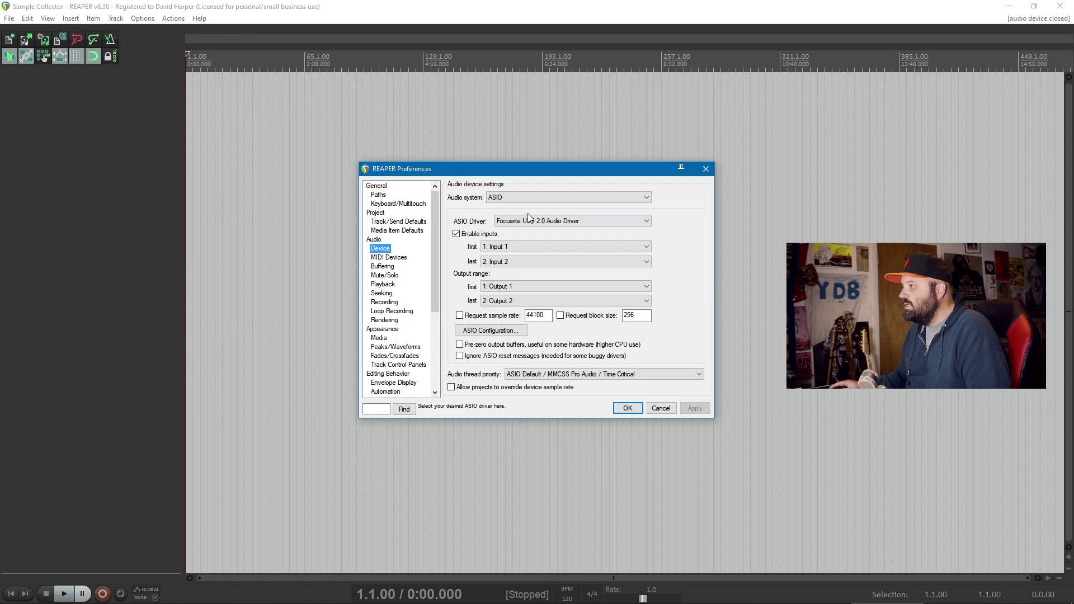
left_click(702, 166)
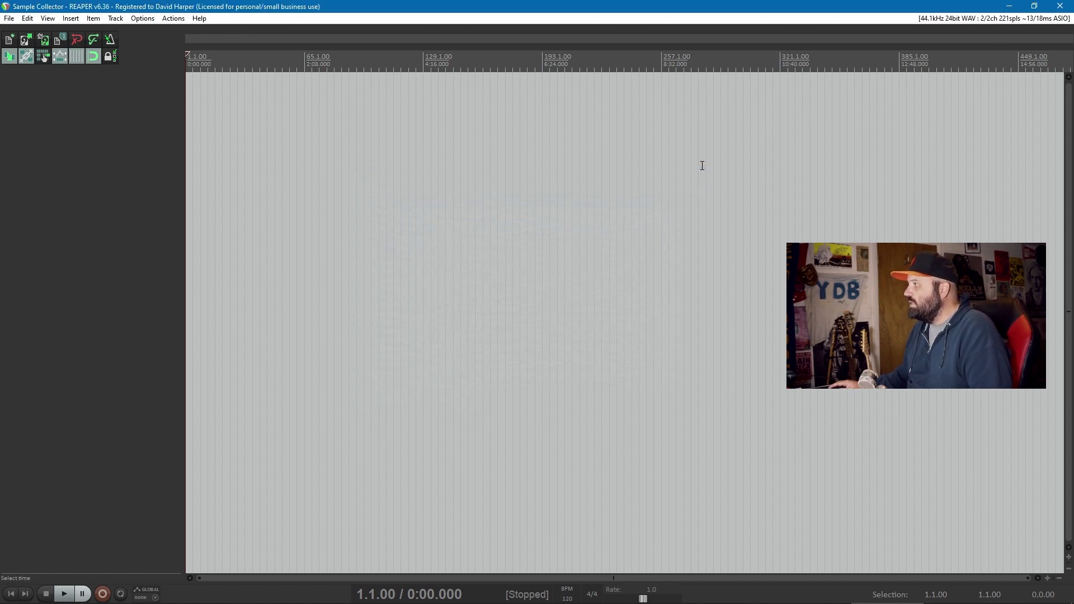
left_click(988, 18)
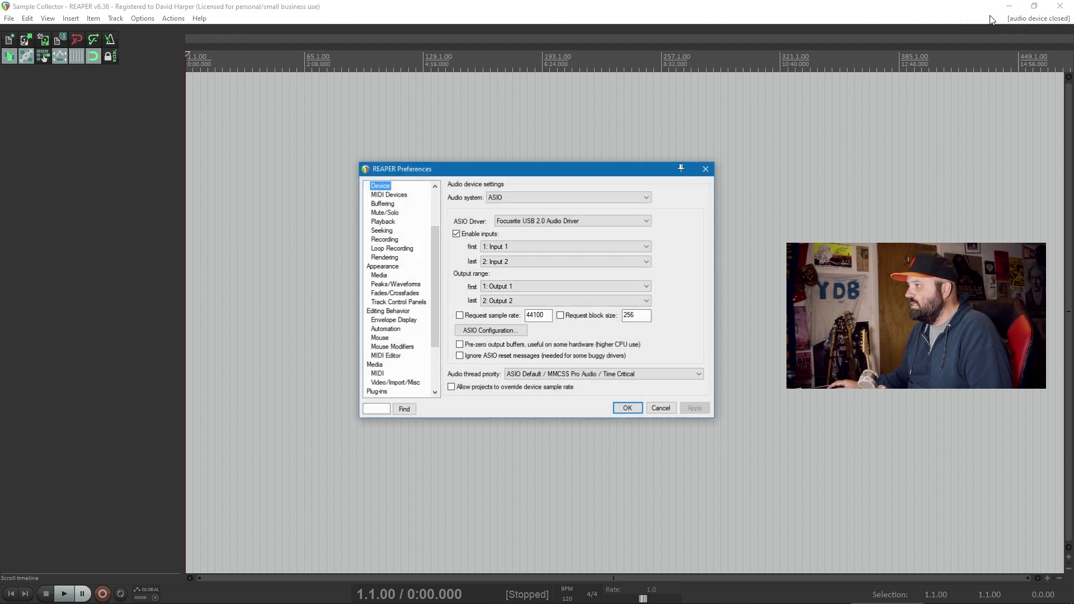
left_click(546, 196)
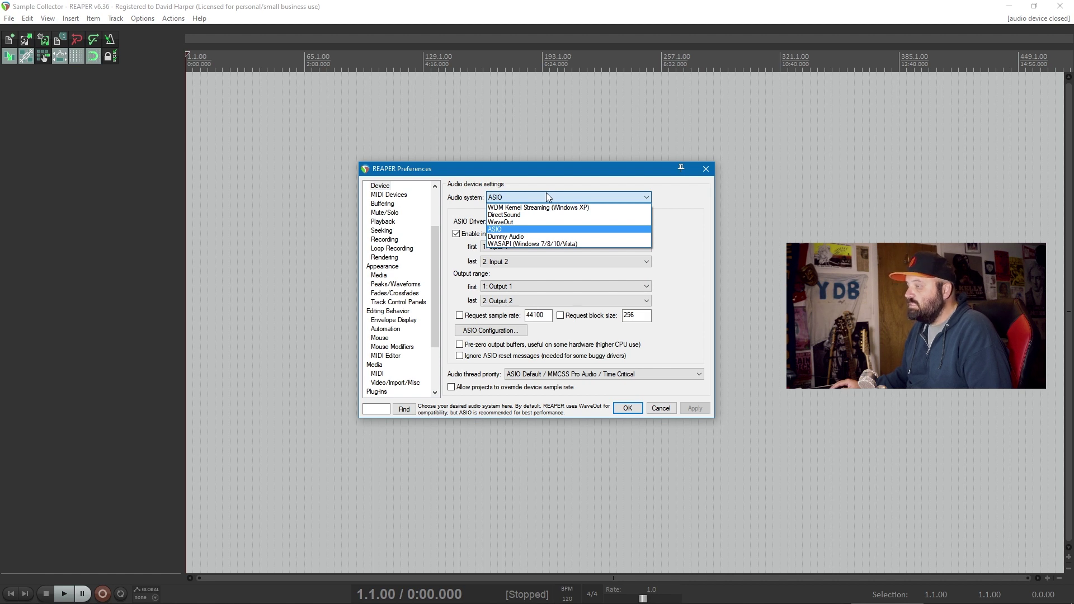
left_click(545, 244)
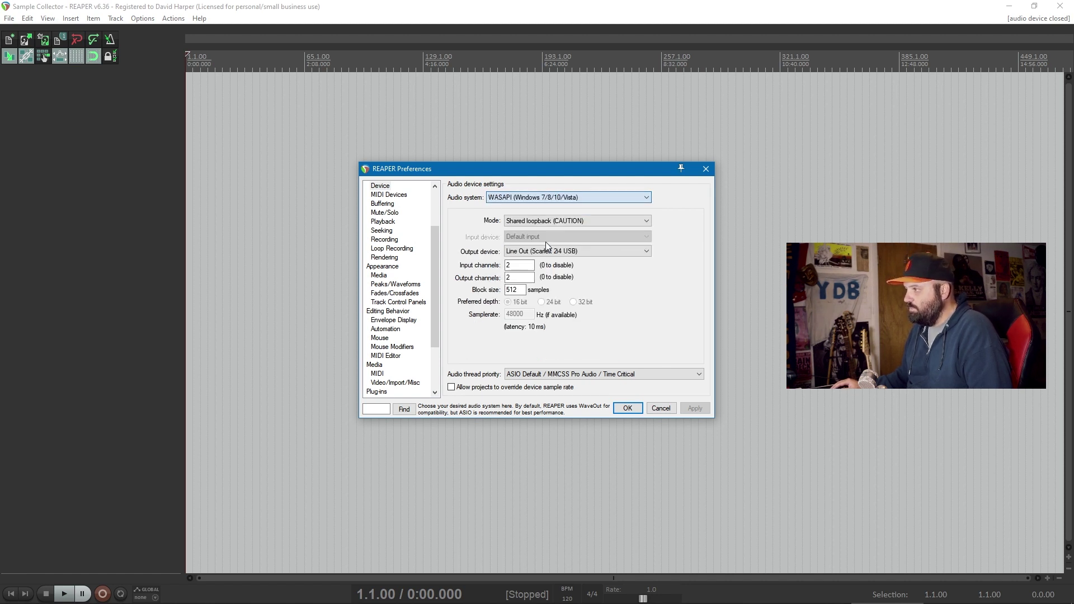
Discard the preference changes, add Track 1 and turn off its master send
left_click(659, 408)
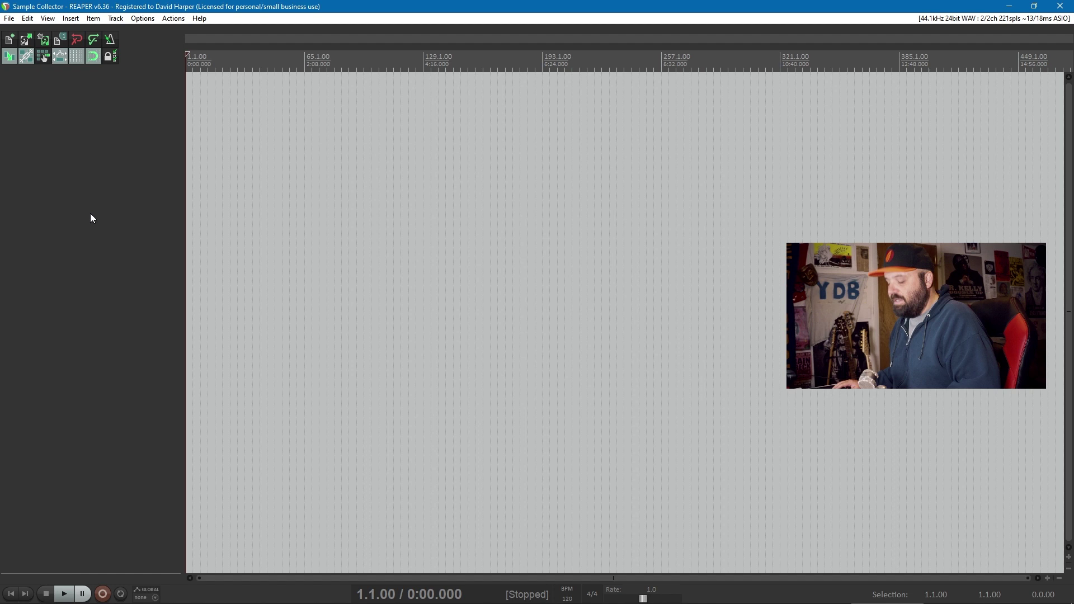
double_click(75, 207)
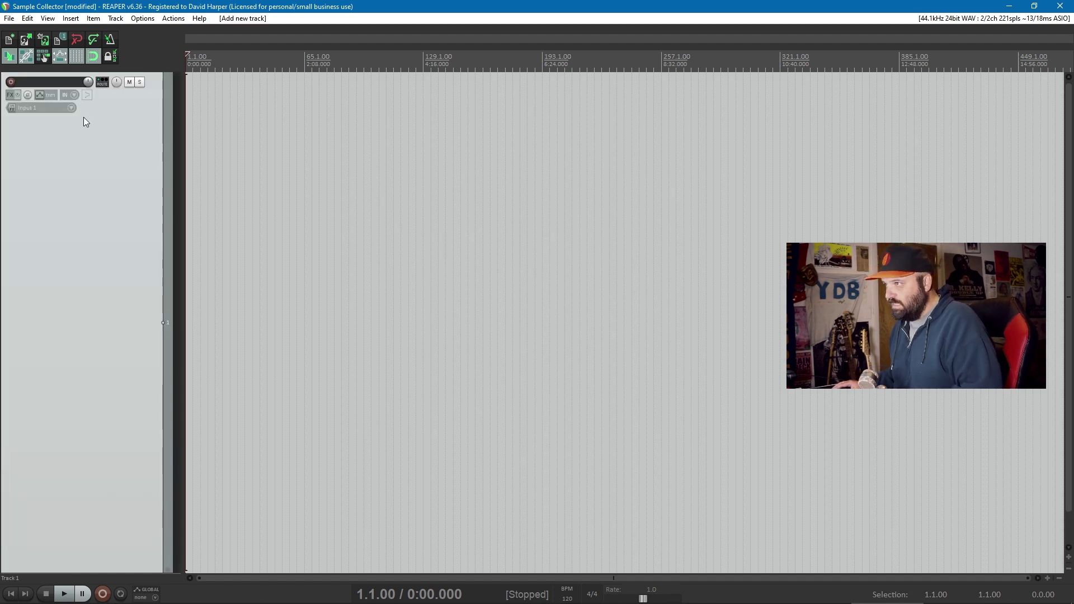
left_click(100, 81)
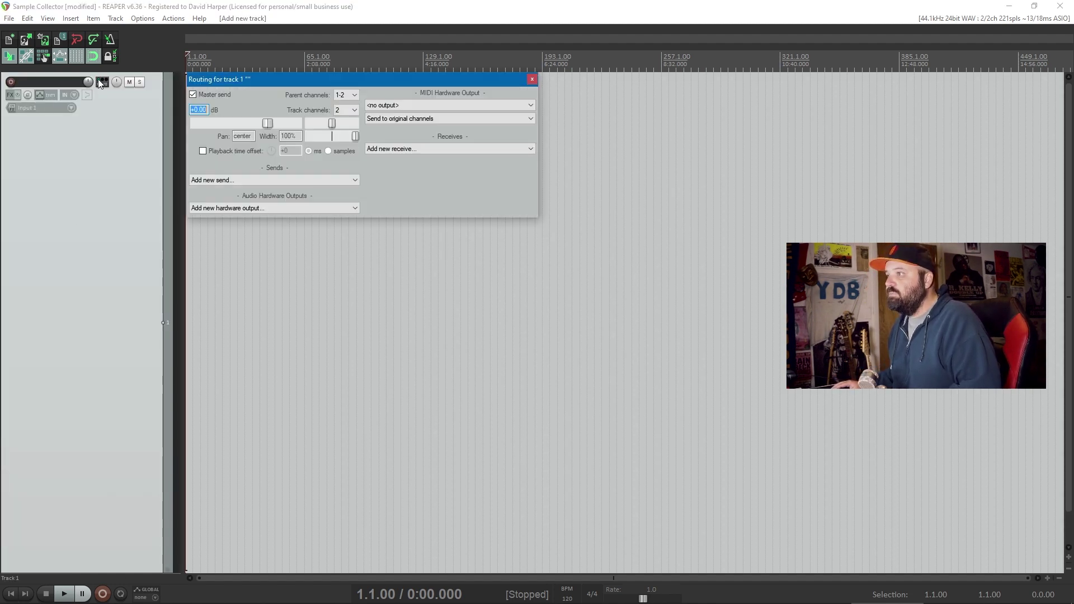
left_click(193, 95)
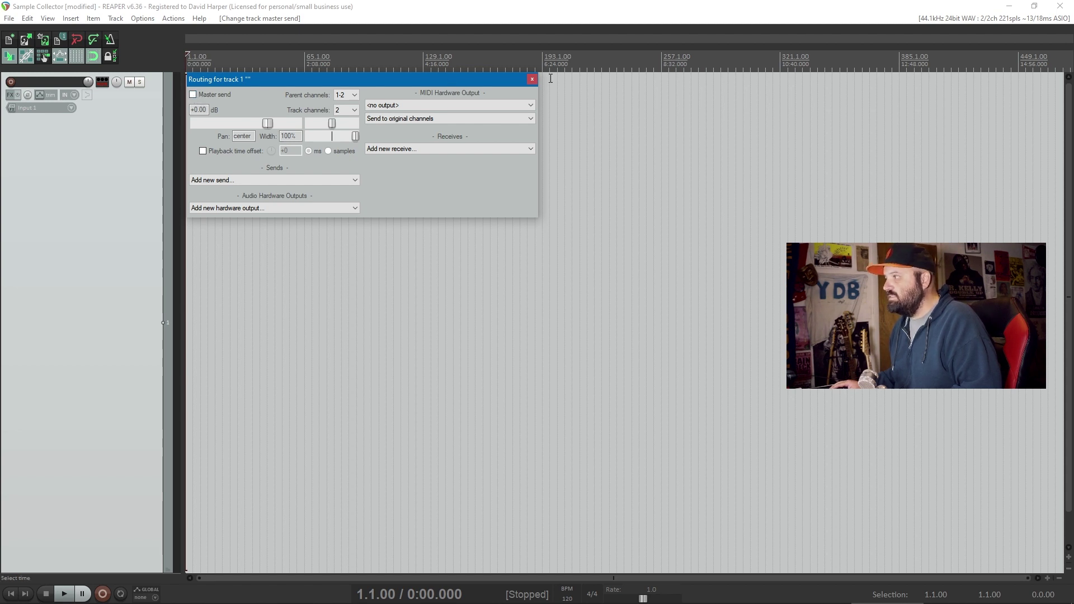
left_click(531, 80)
Set Track 1's input to stereo Input 1 / Input 2 and arm it for recording
left_click(31, 105)
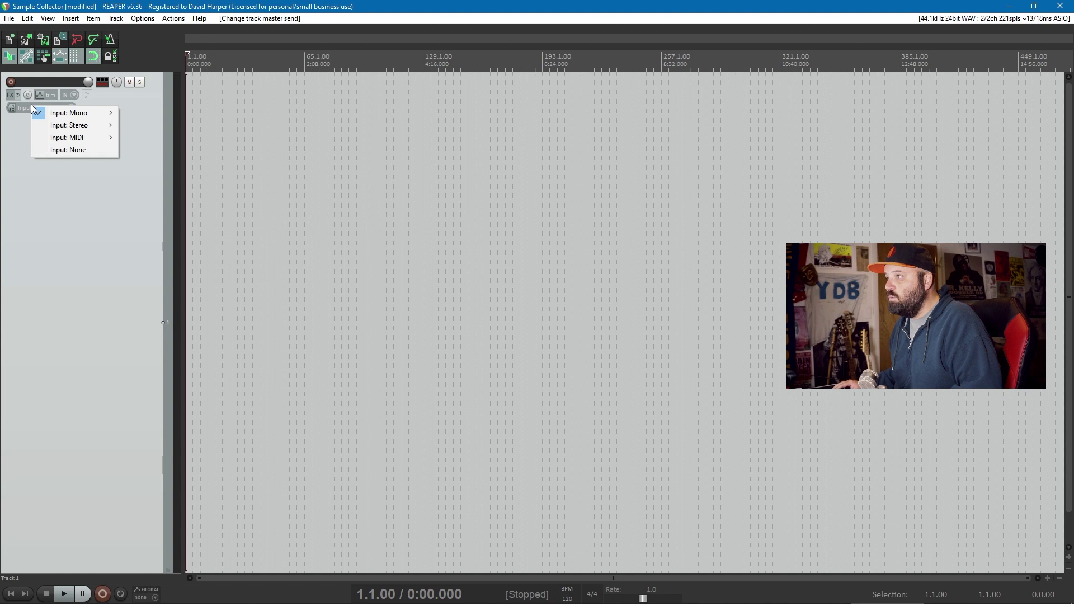
mouse_move(73, 126)
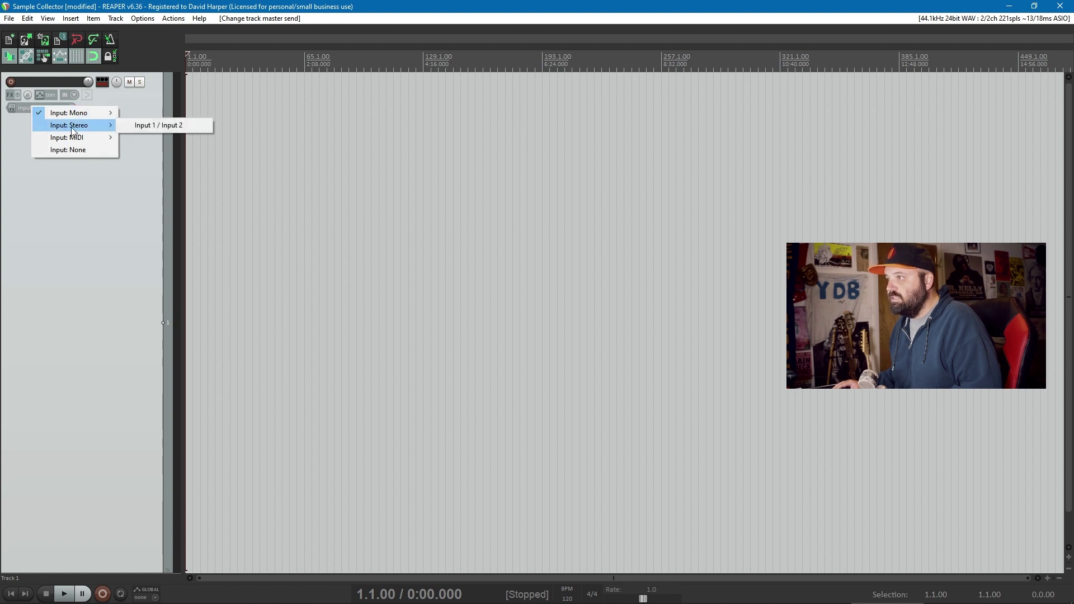
left_click(183, 126)
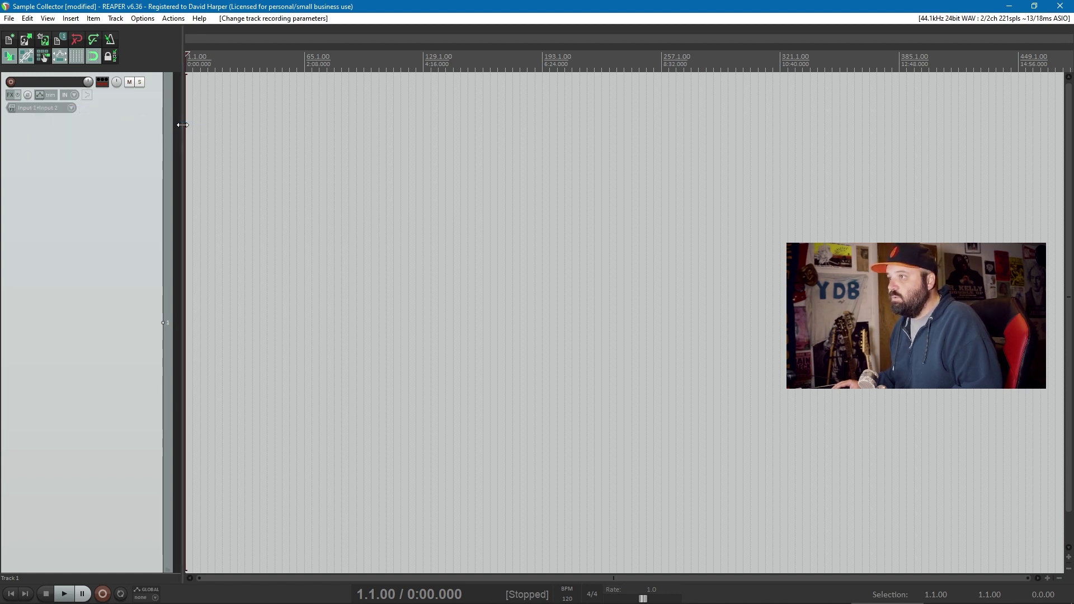
left_click(10, 82)
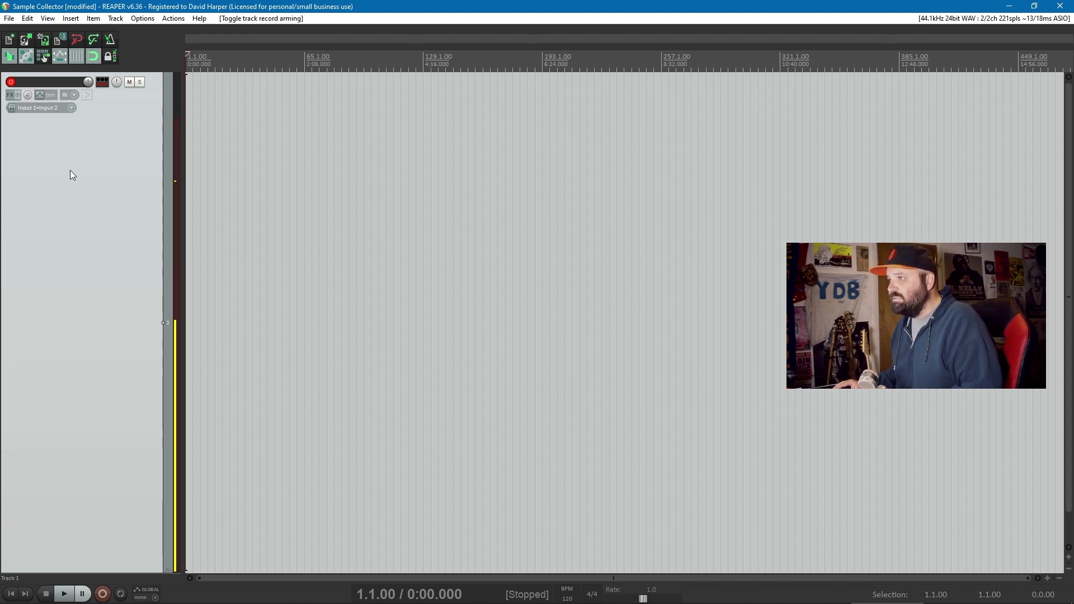
Switch REAPER's audio system to WASAPI in Shared loopback mode in Preferences > Device
left_click(960, 19)
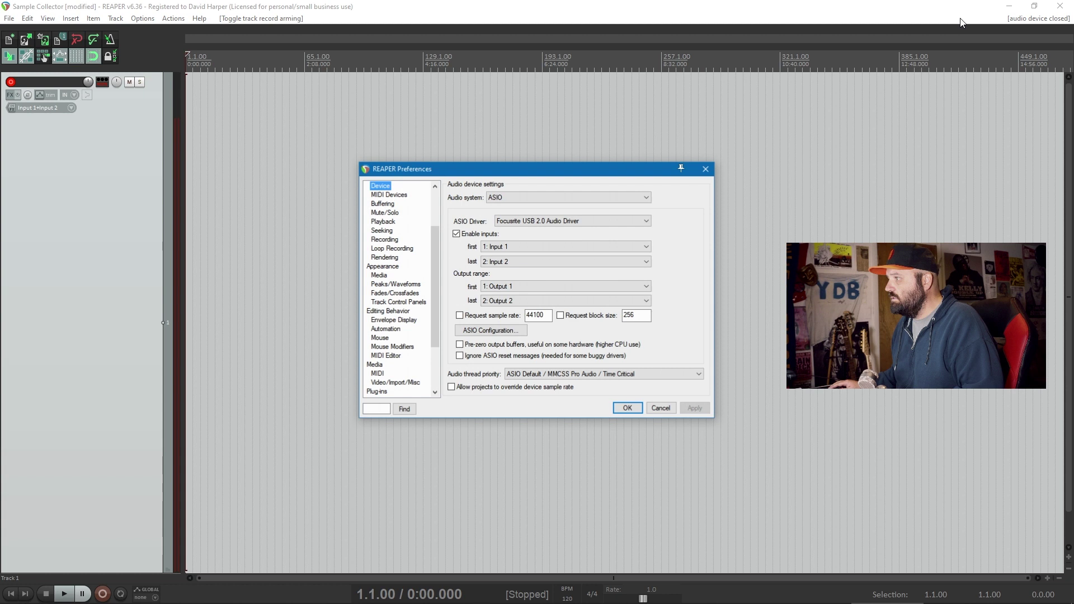
left_click(509, 199)
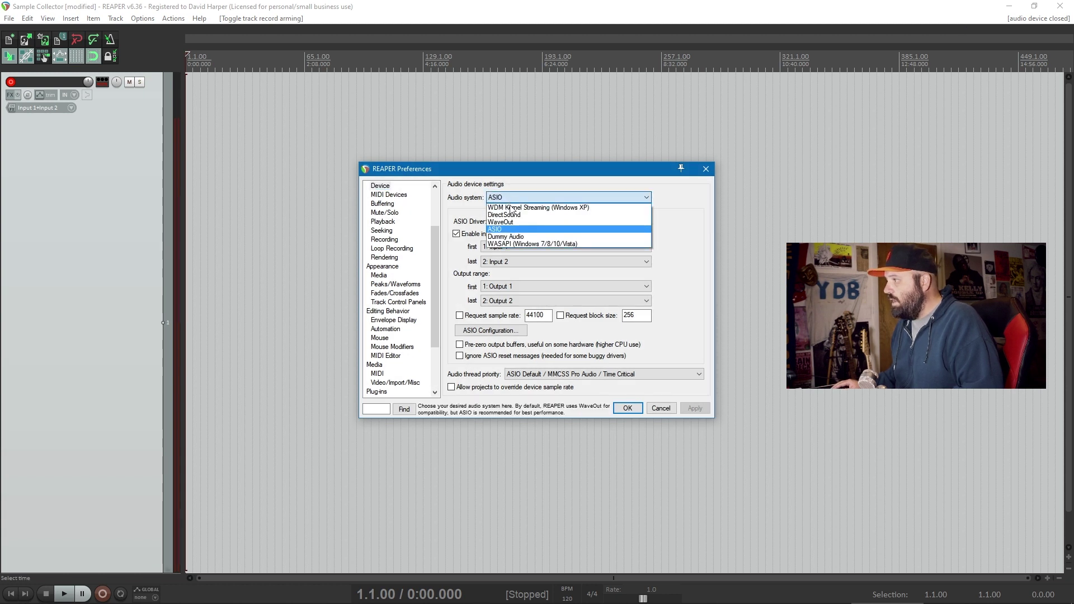
left_click(512, 246)
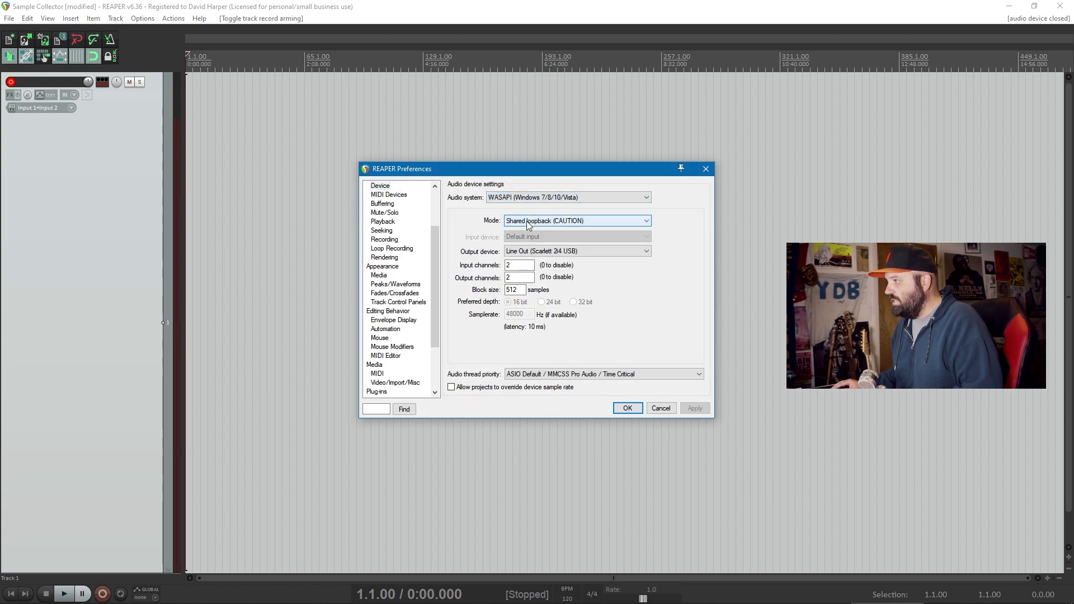
left_click(624, 412)
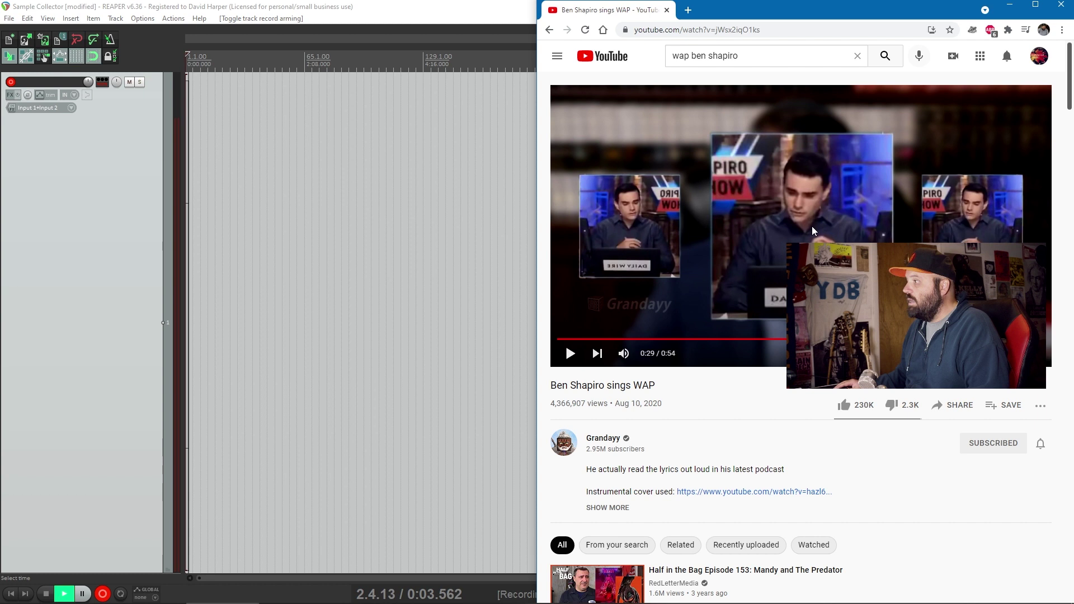
Play the YouTube video through to its end, then stop REAPER, leaving a 21-second 01-210929_1607.wav item
left_click(569, 358)
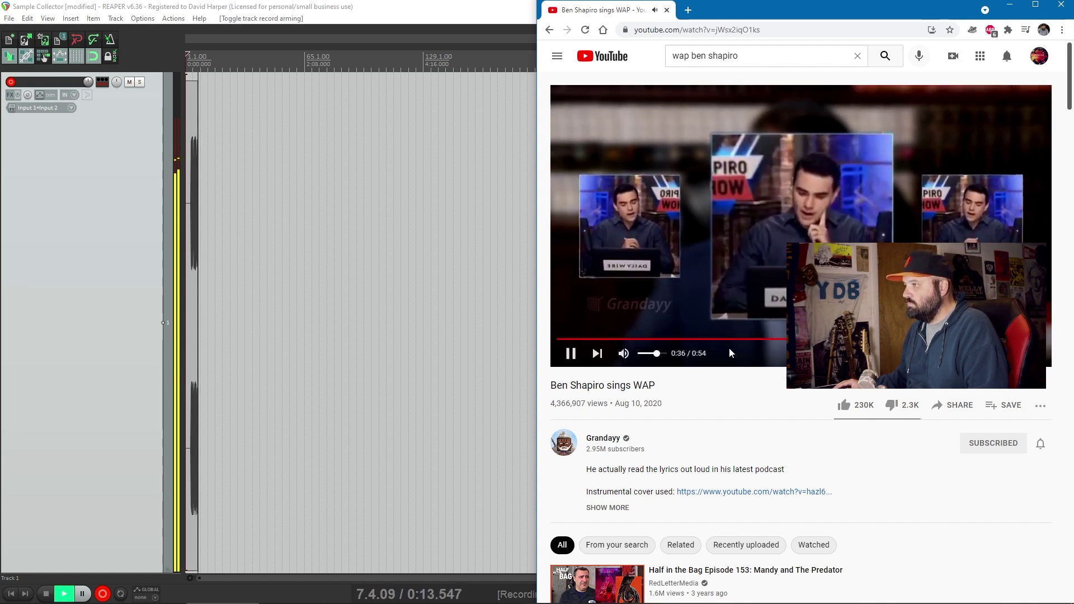
scroll(319, 278, "up", 3)
scroll(319, 277, "up", 4)
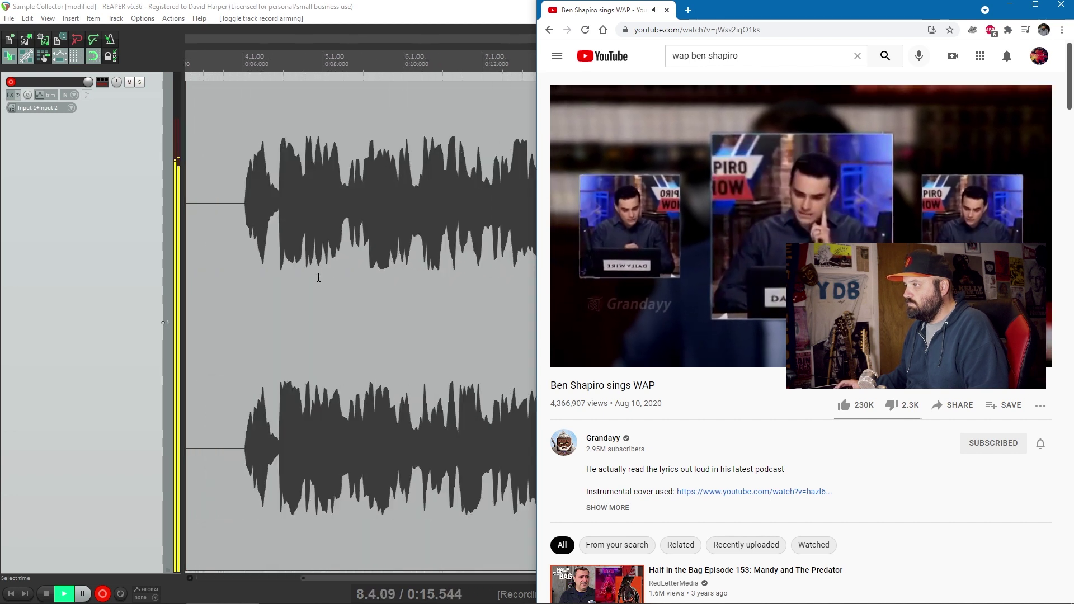
scroll(319, 278, "down", 1)
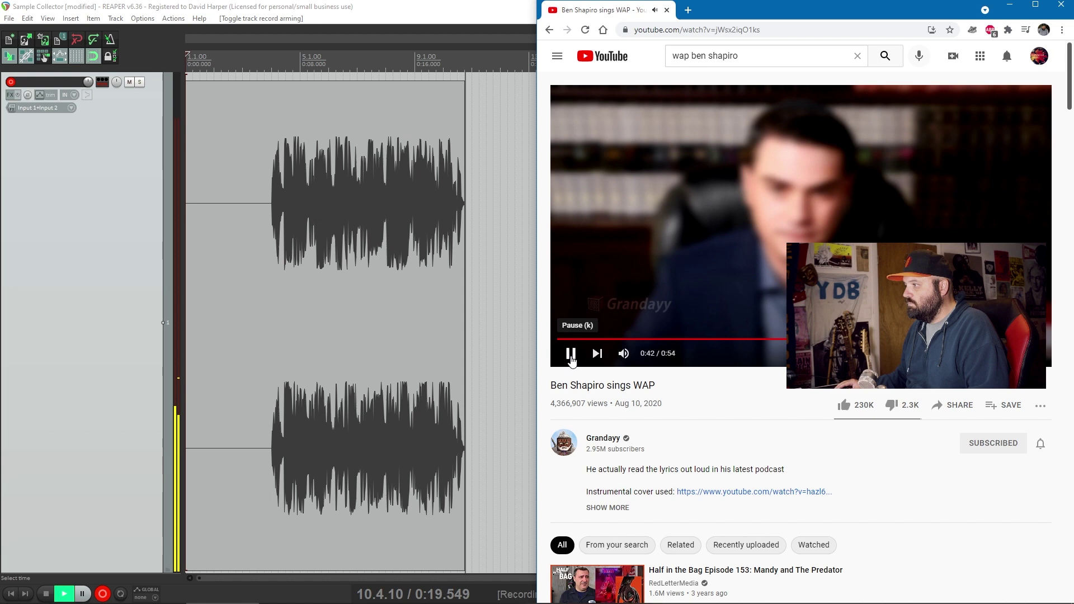
left_click(571, 353)
left_click(570, 354)
left_click(571, 353)
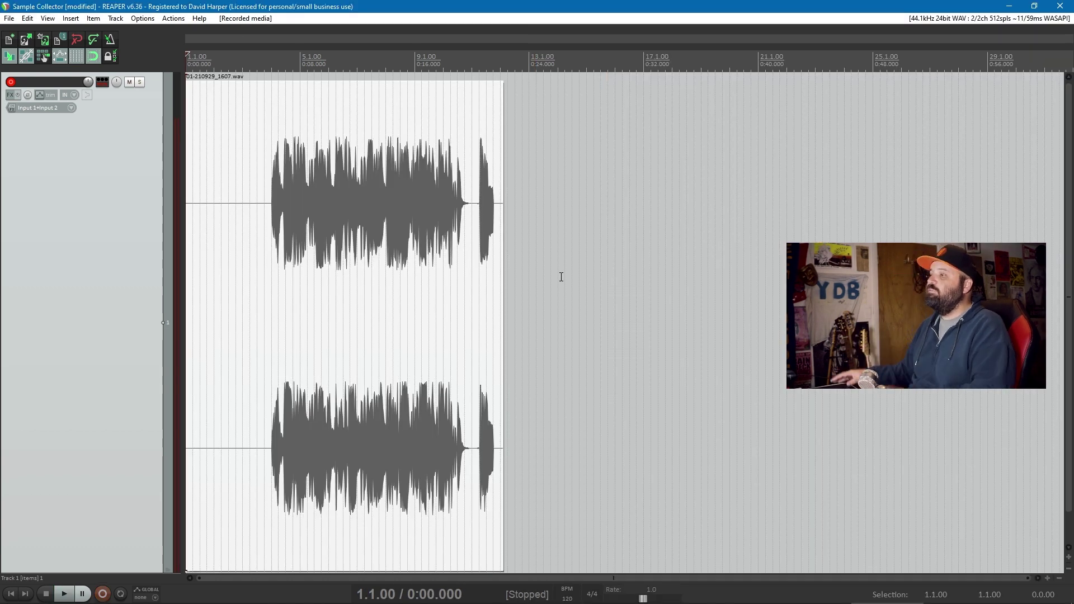
left_click(257, 140)
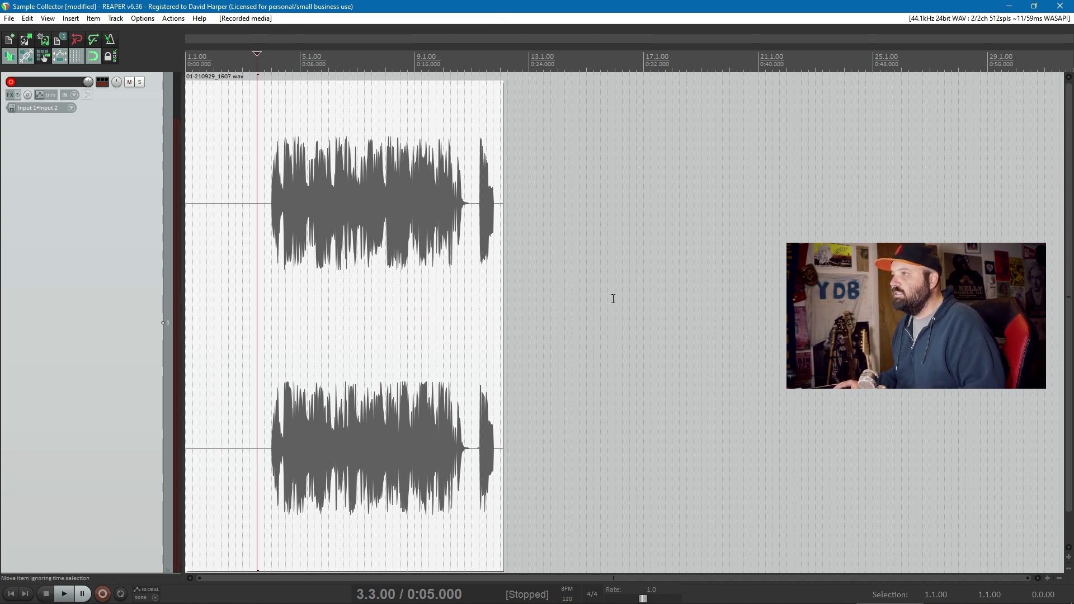
Rename 01-210929_1607.wav in the Samples Reaper folder to Ben Shapire WAP.wav
key("super+e")
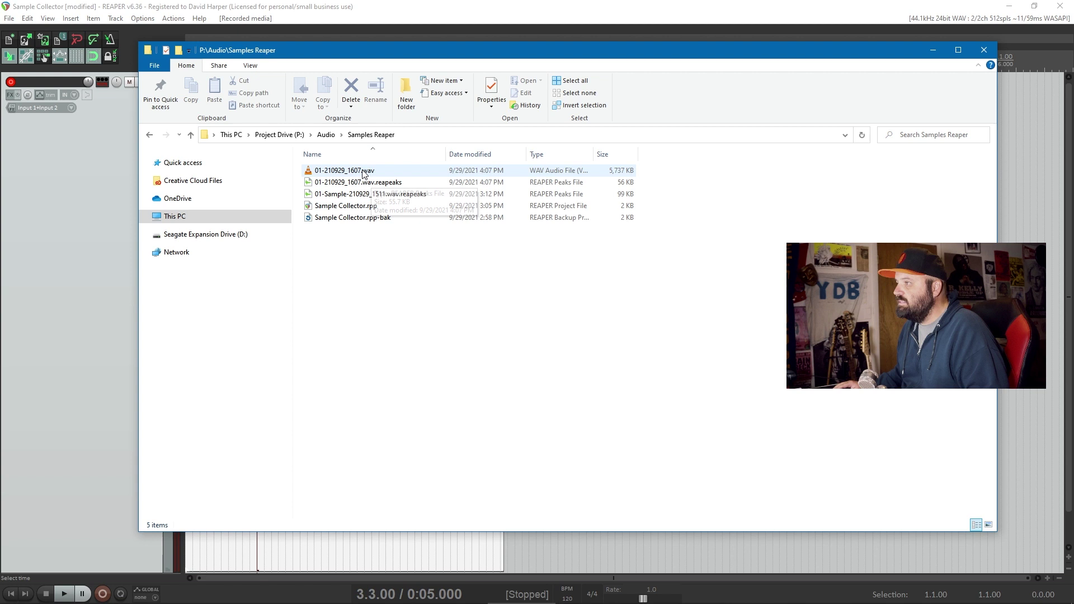
left_click(357, 170)
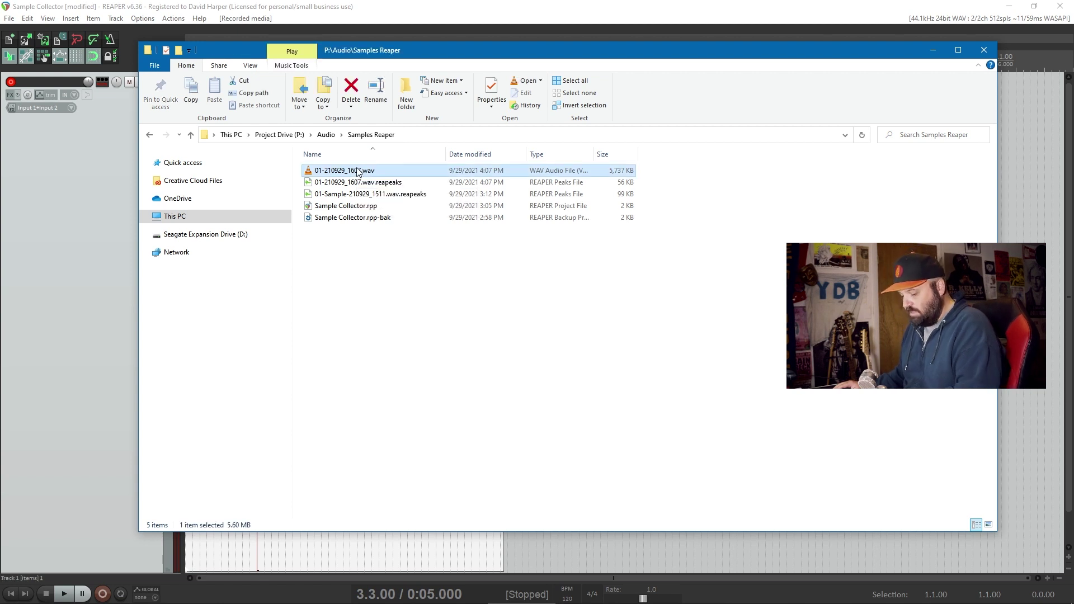
key("F2")
type("Ben Shapire WAP")
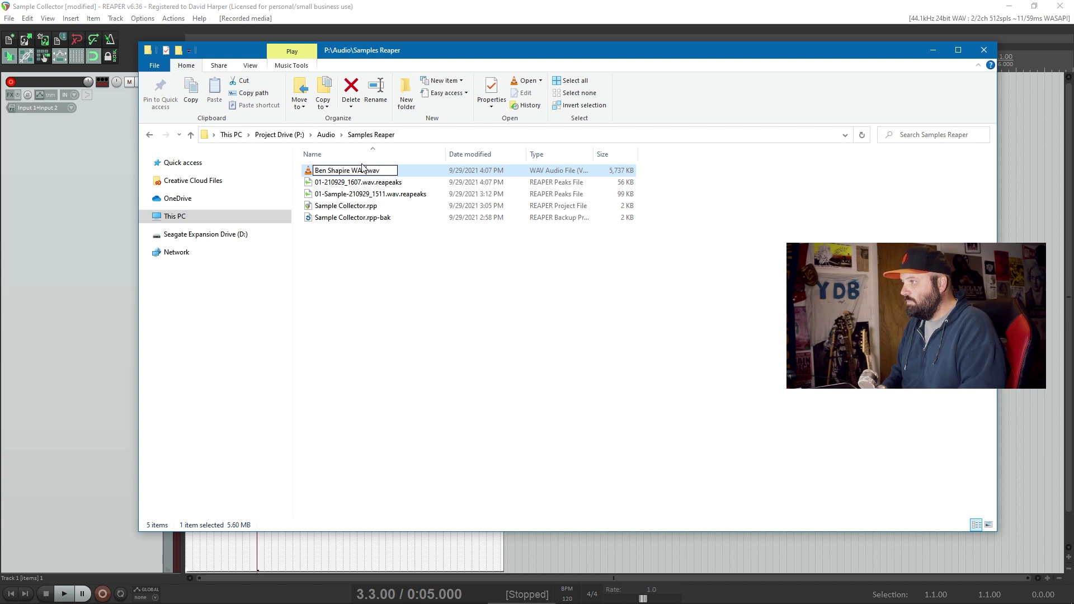
left_click(384, 278)
left_click(345, 194)
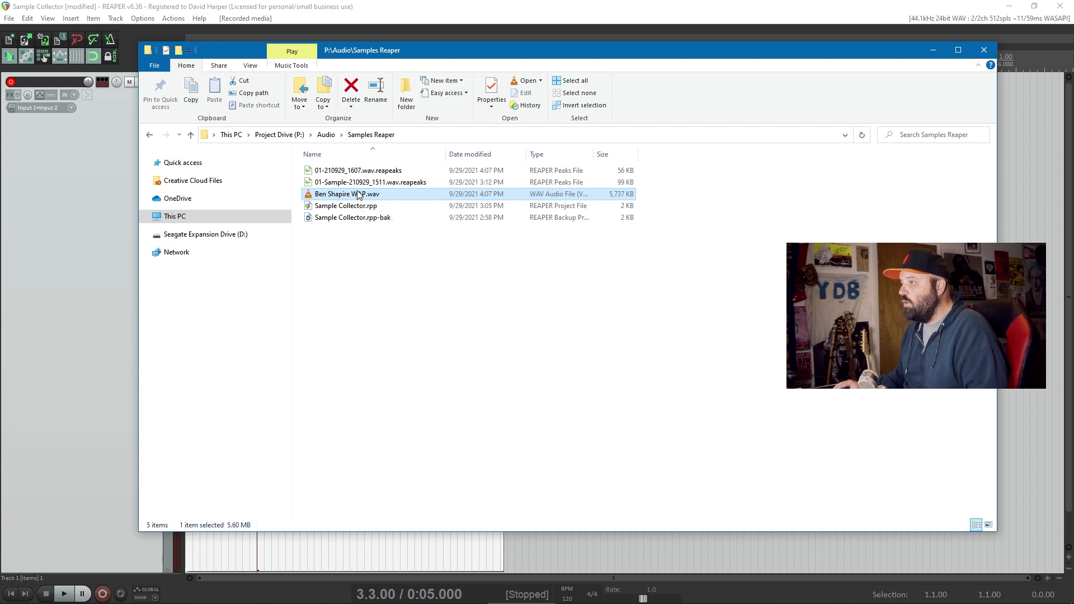
Drag Ben Shapire WAP.wav into the Cubase project as a new audio track
key("alt+Tab")
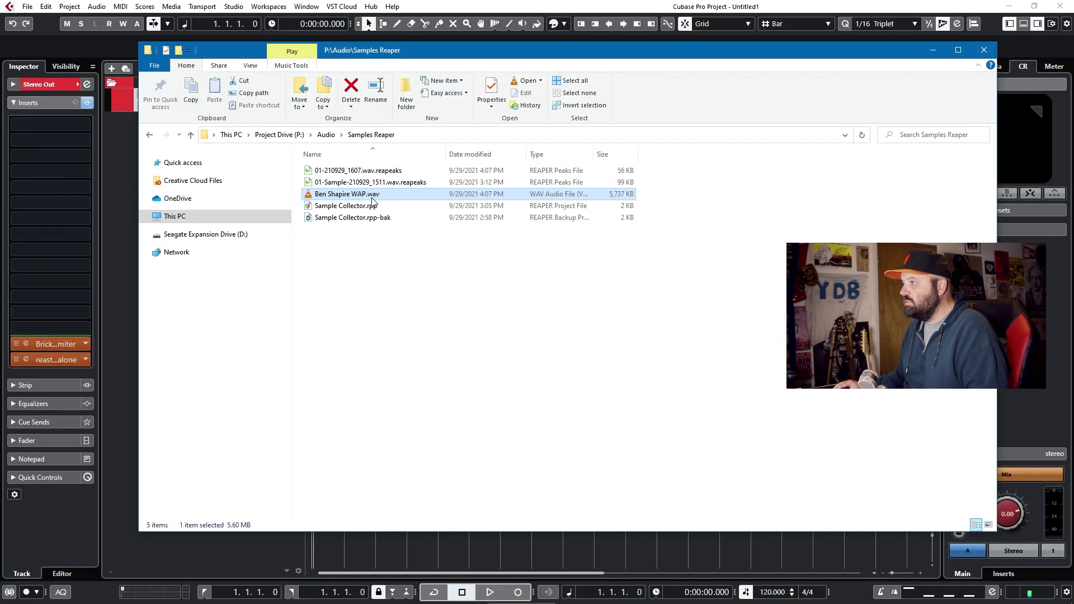
left_click_drag(587, 51, 1025, 80)
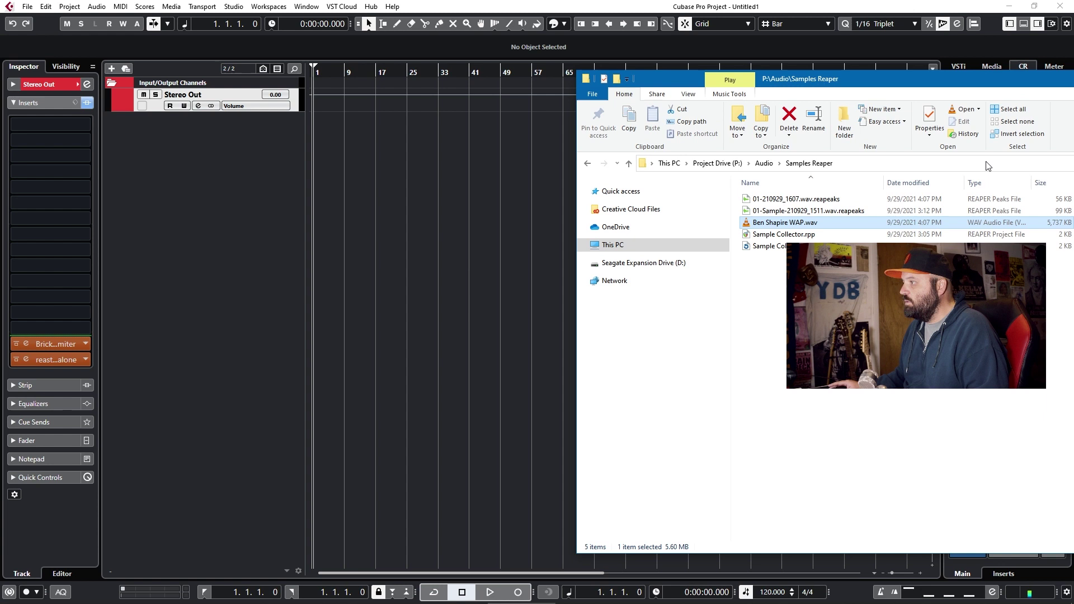
left_click_drag(759, 226, 409, 224)
left_click(614, 399)
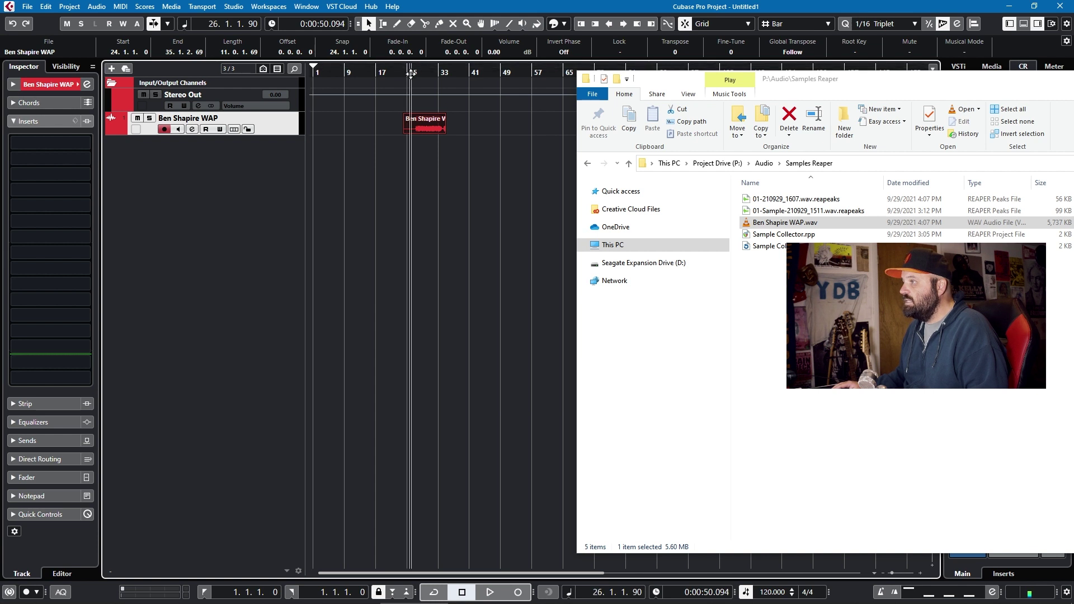
Play the imported recording from around bar 26, then stop playback
left_click(411, 73)
key("space")
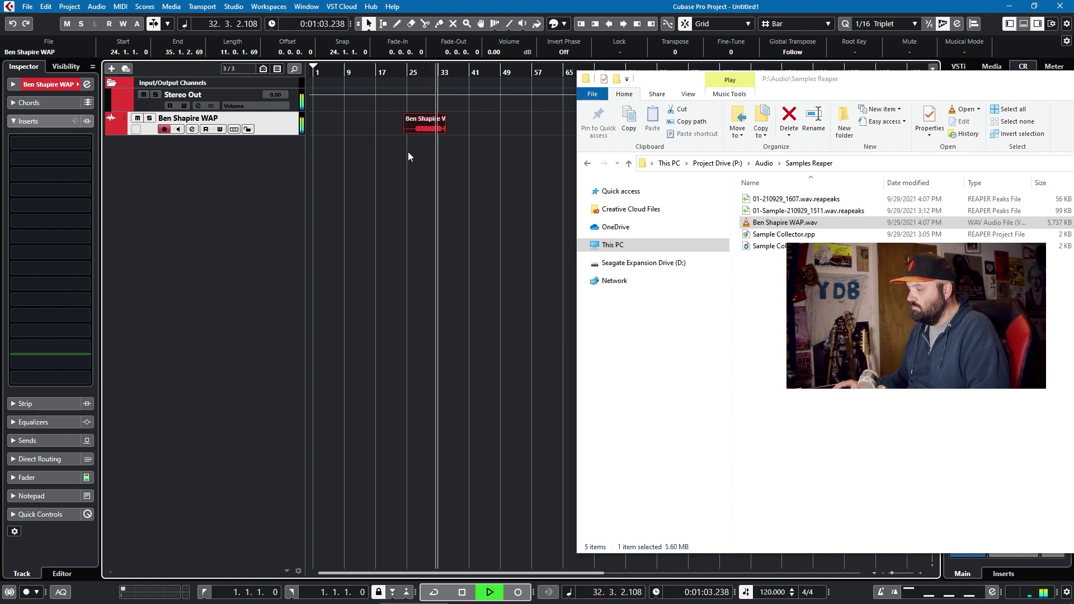
left_click(372, 237)
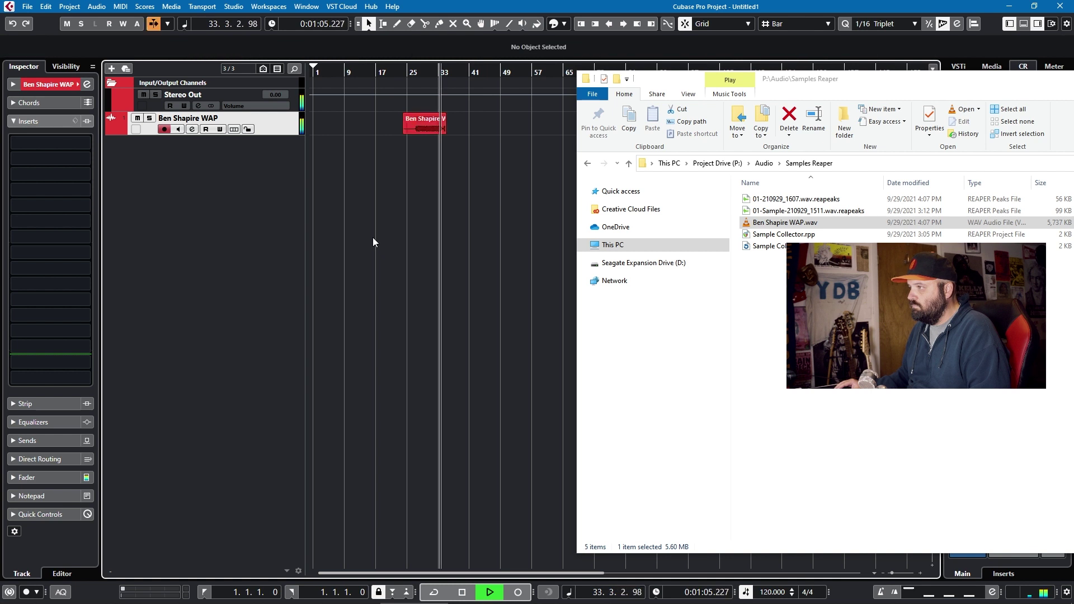
key("space")
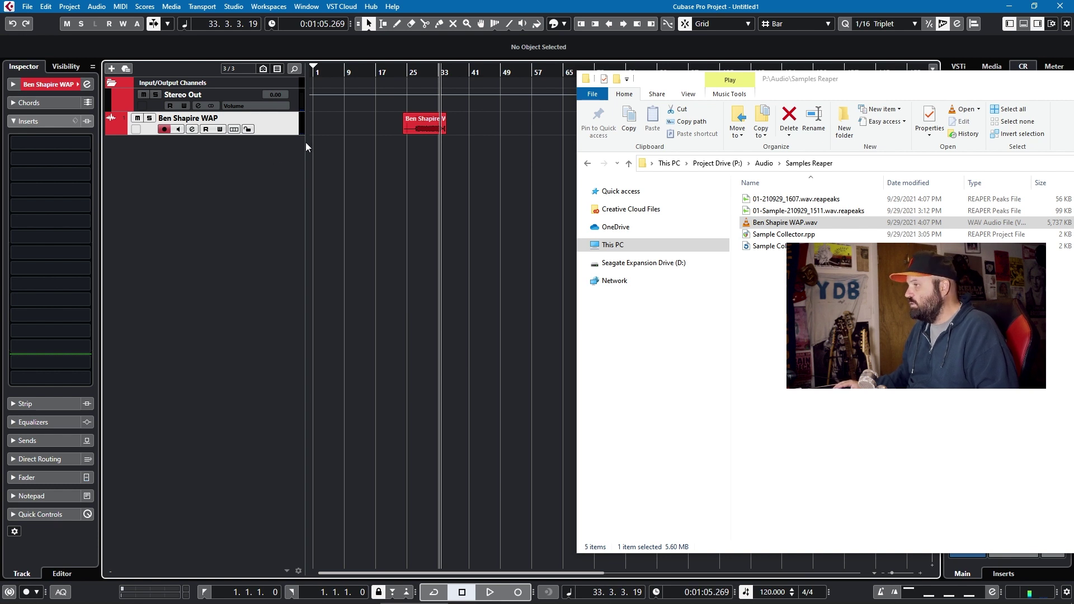
left_click(778, 228)
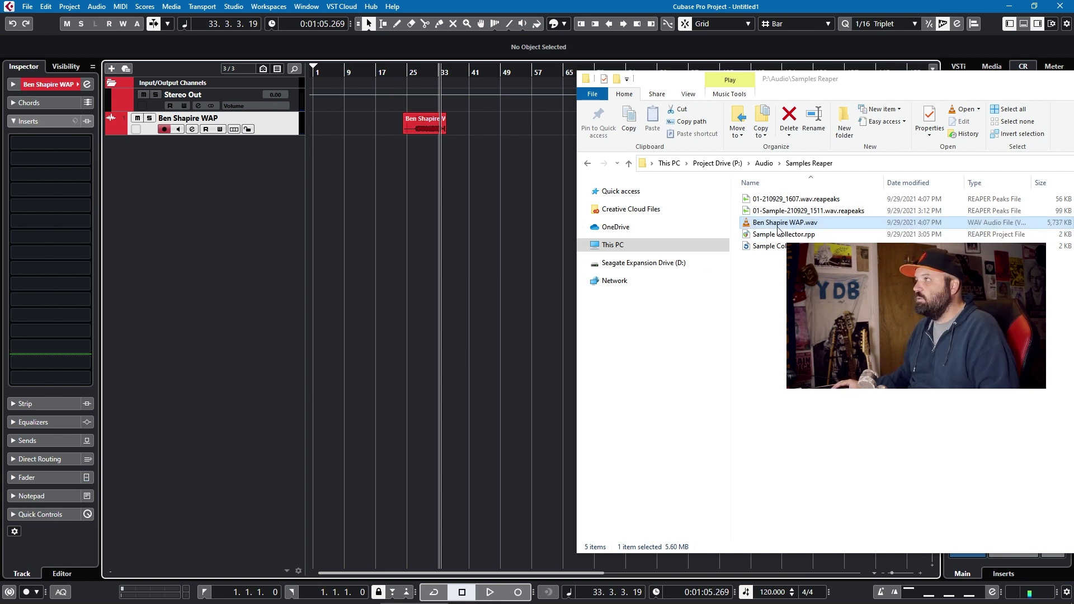